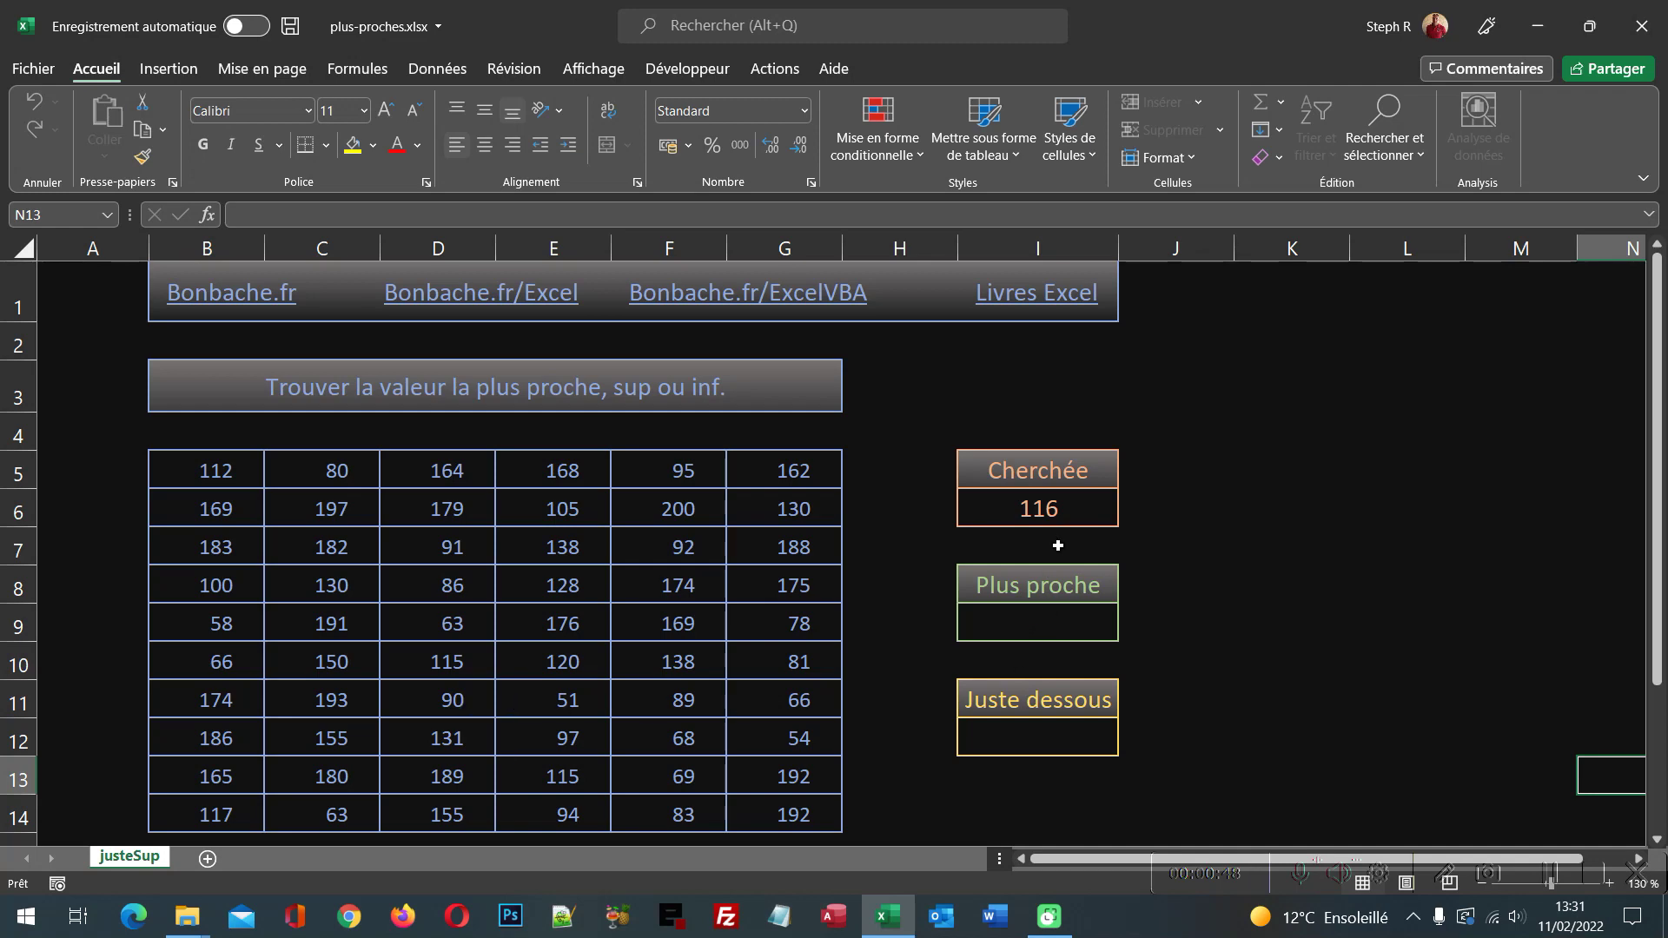
click(1061, 514)
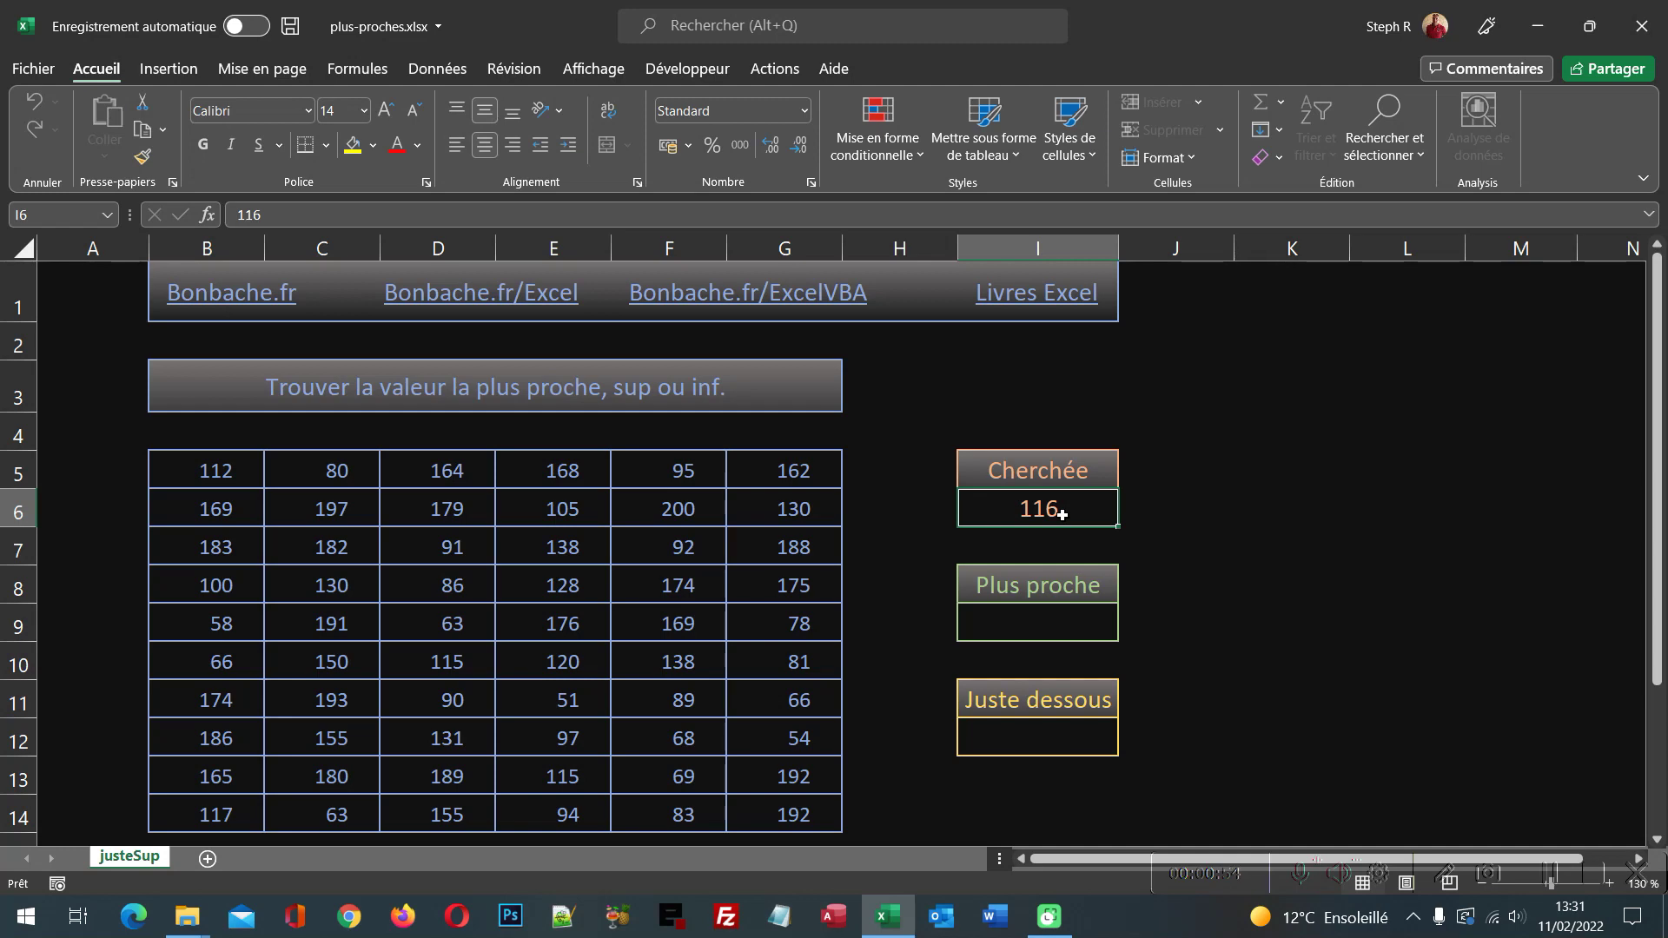
click(1077, 624)
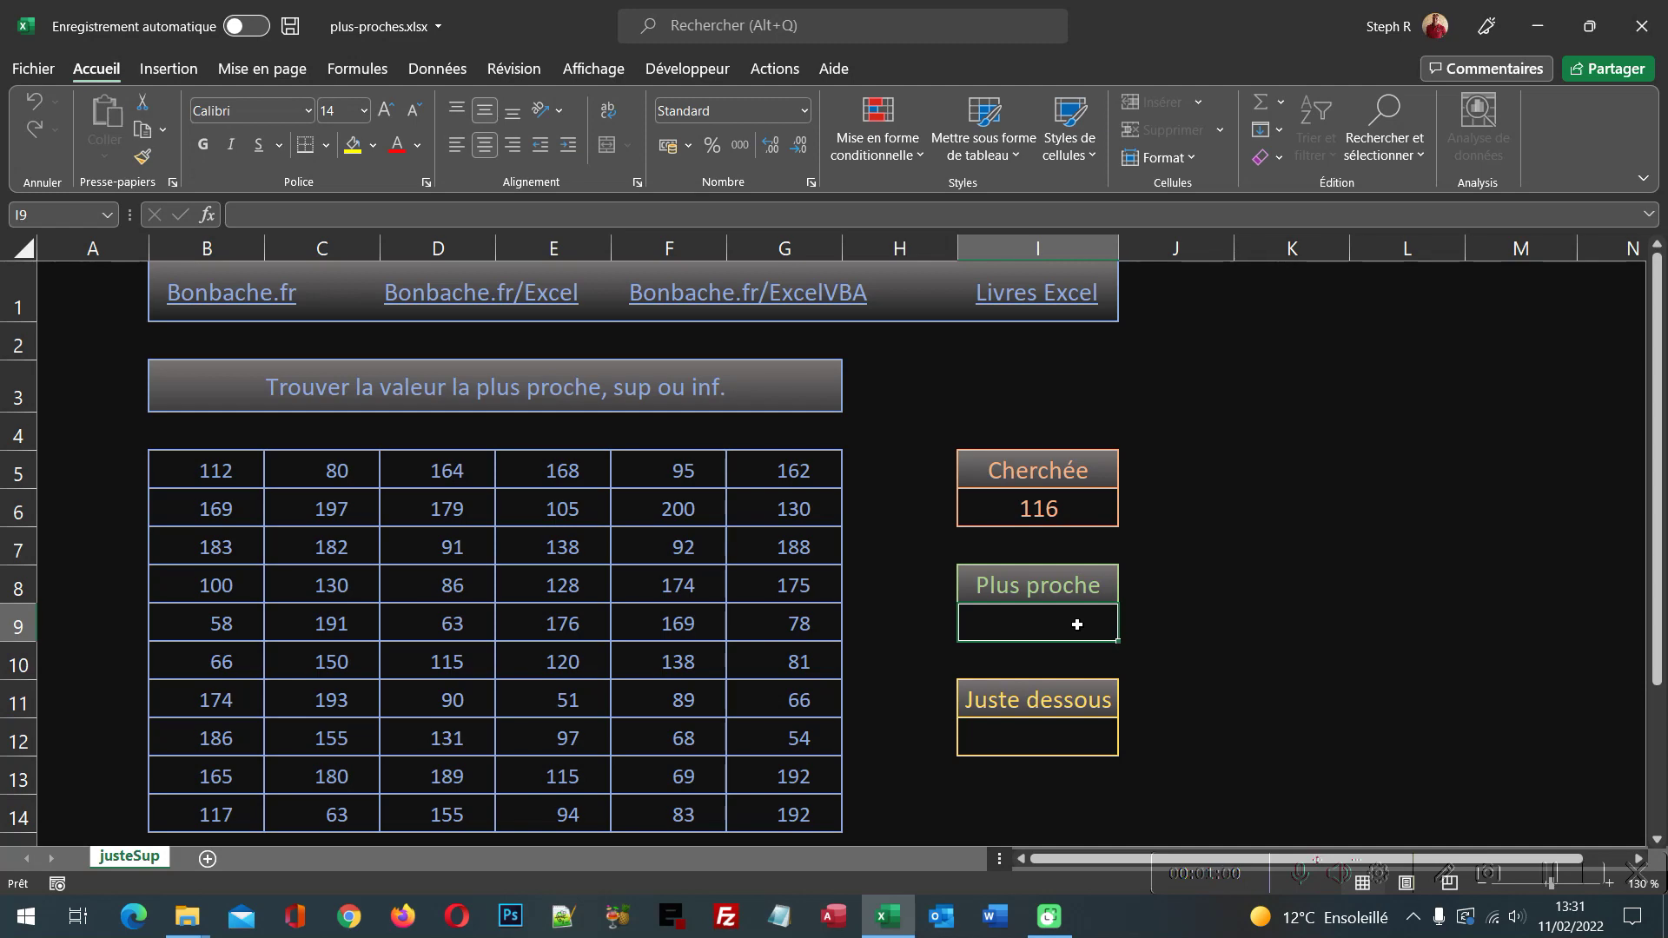
click(1079, 752)
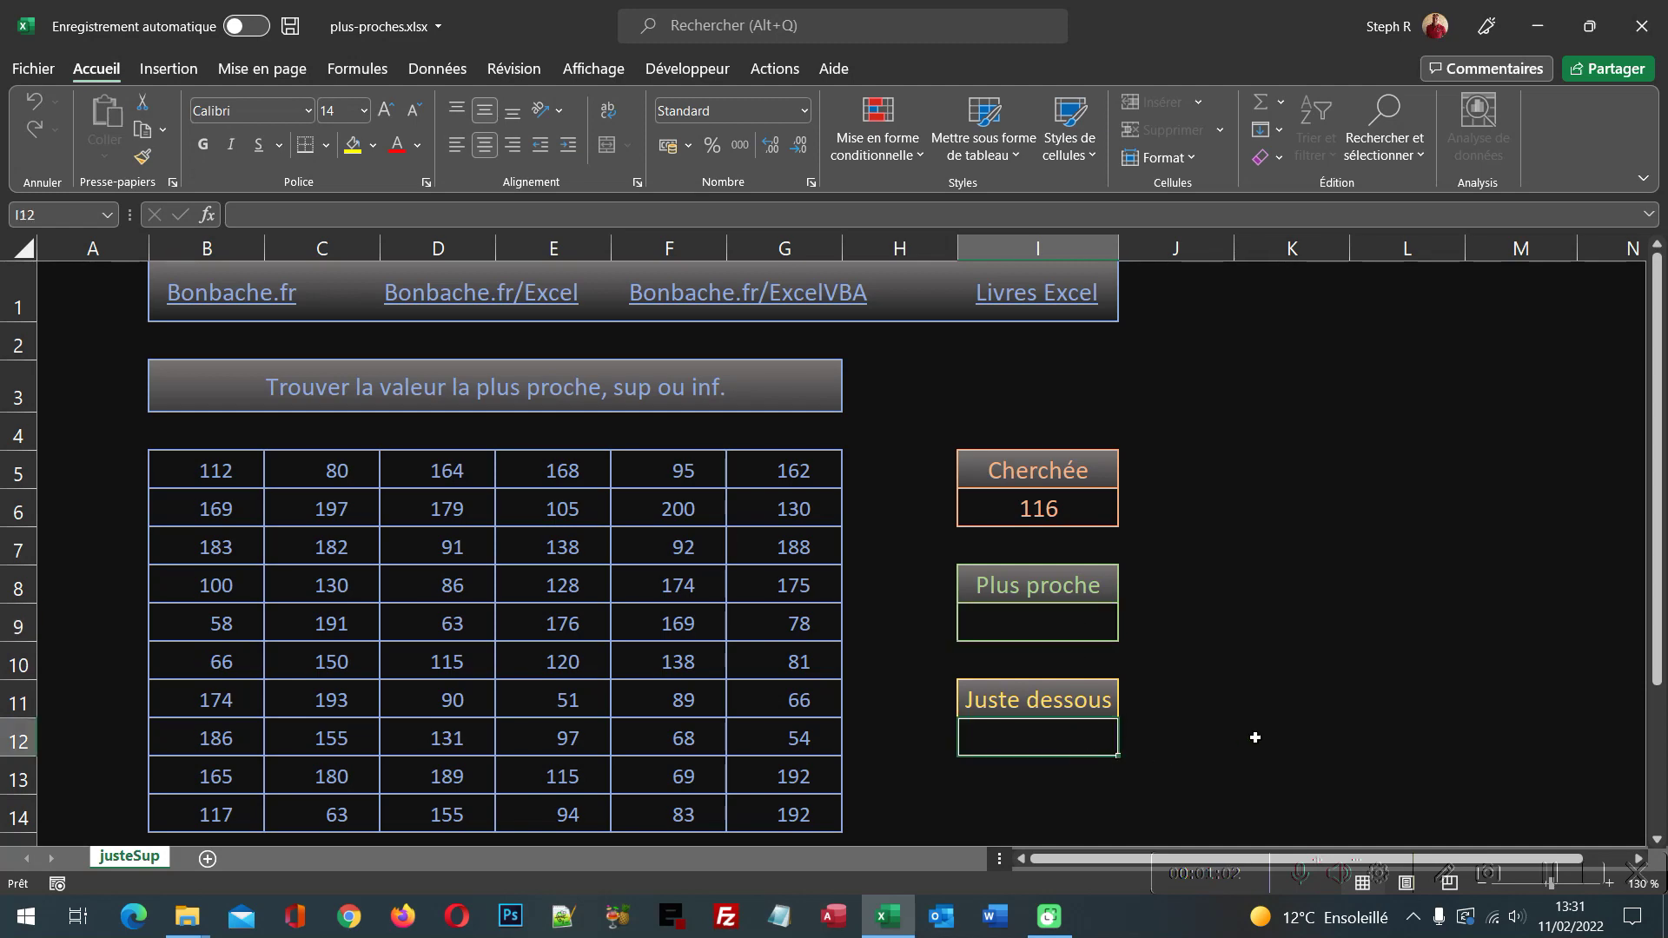
click(1397, 714)
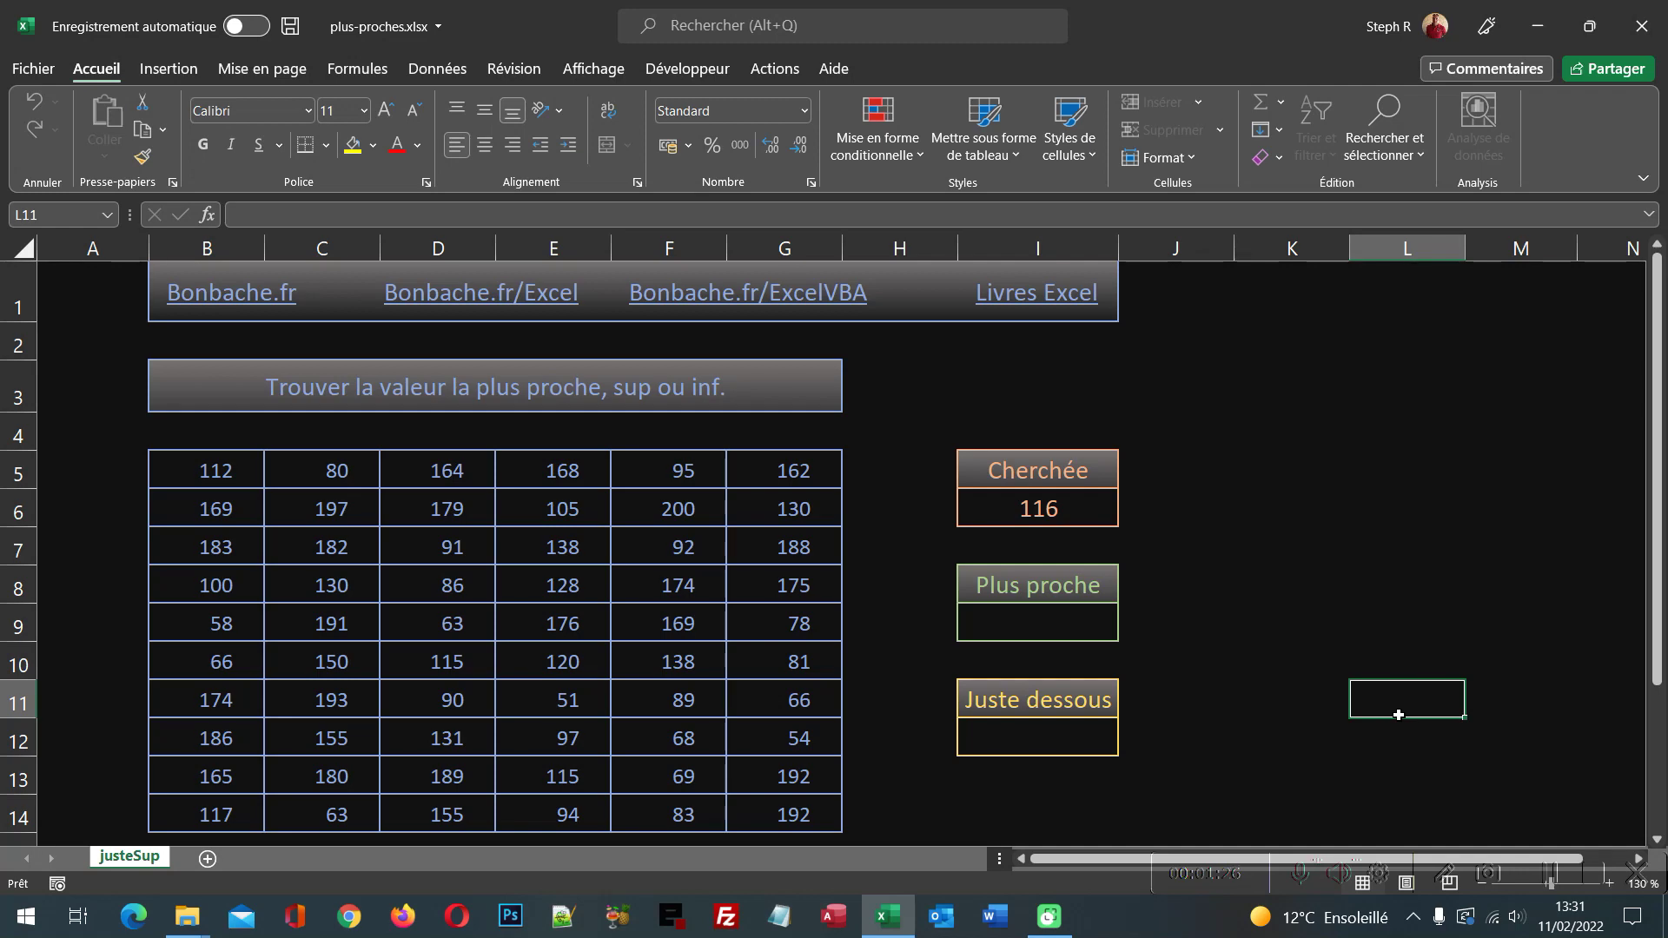
- Set the Cherchée value in cell I6 to 113
click(1033, 512)
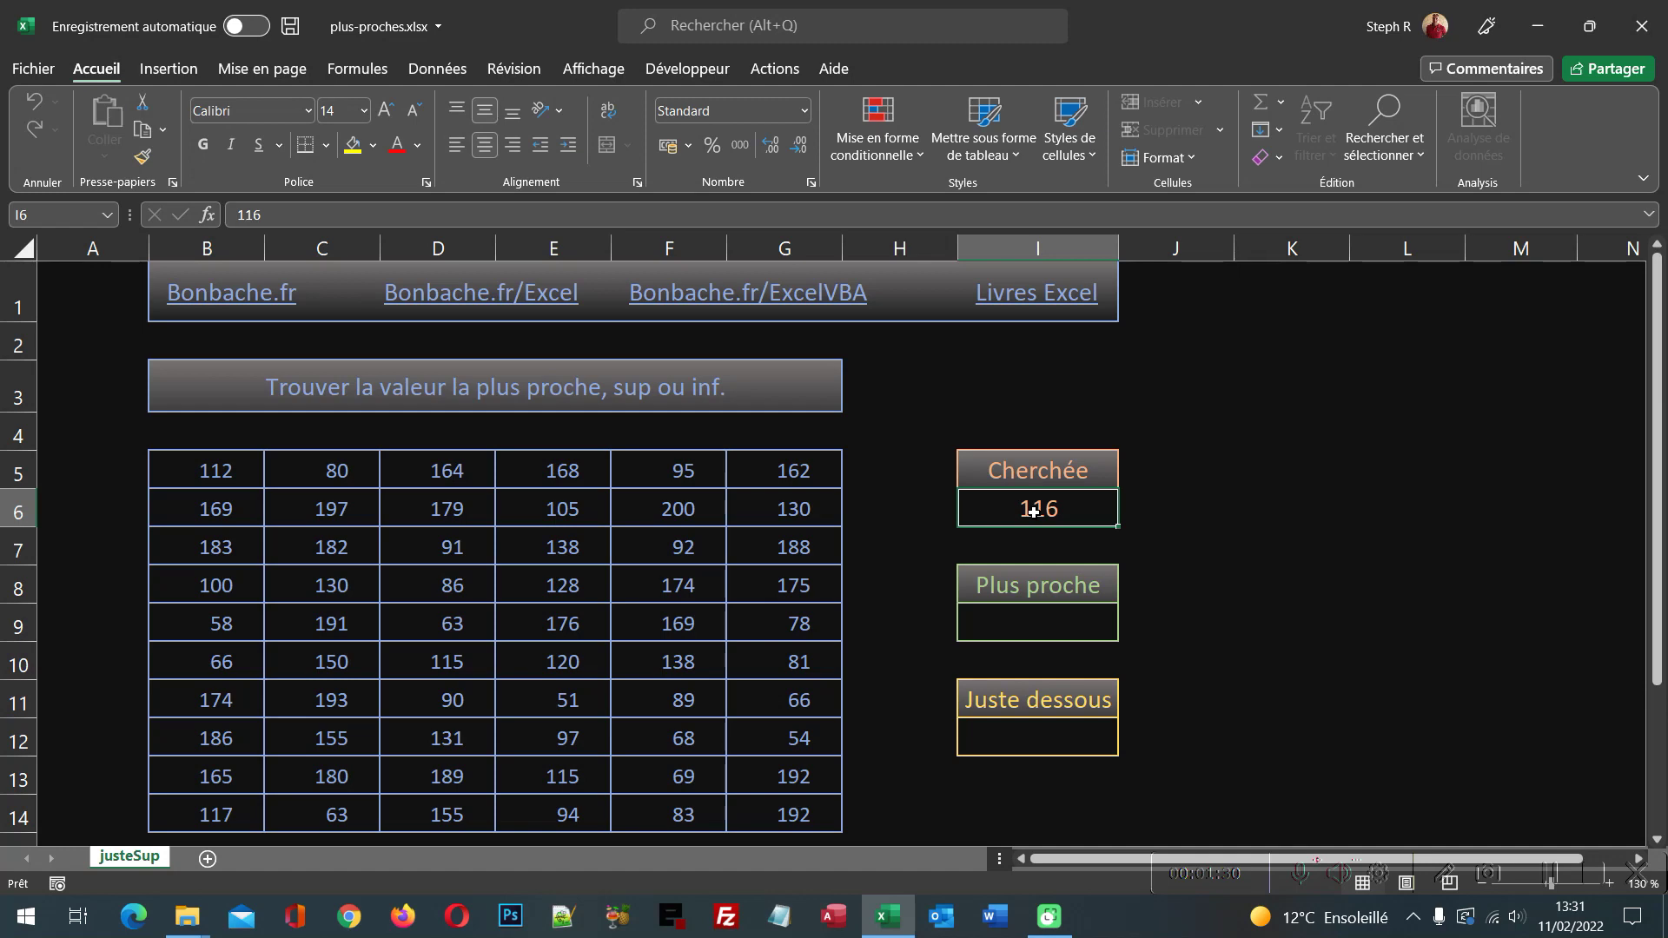
text(113)
key(Return)
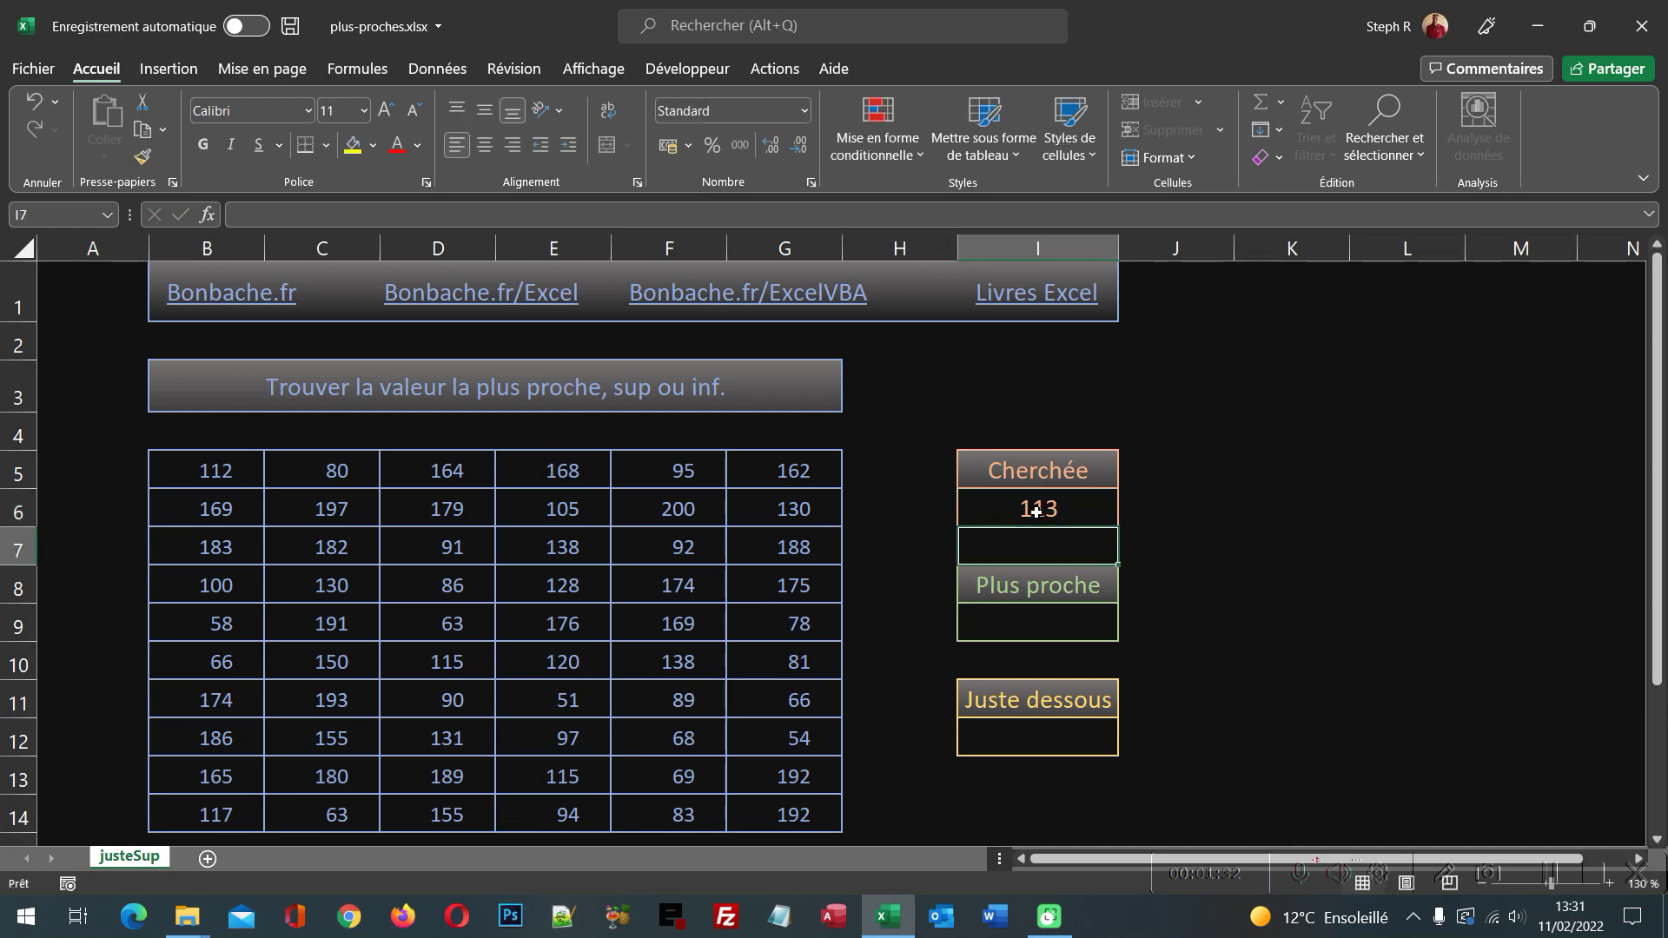
click(1257, 664)
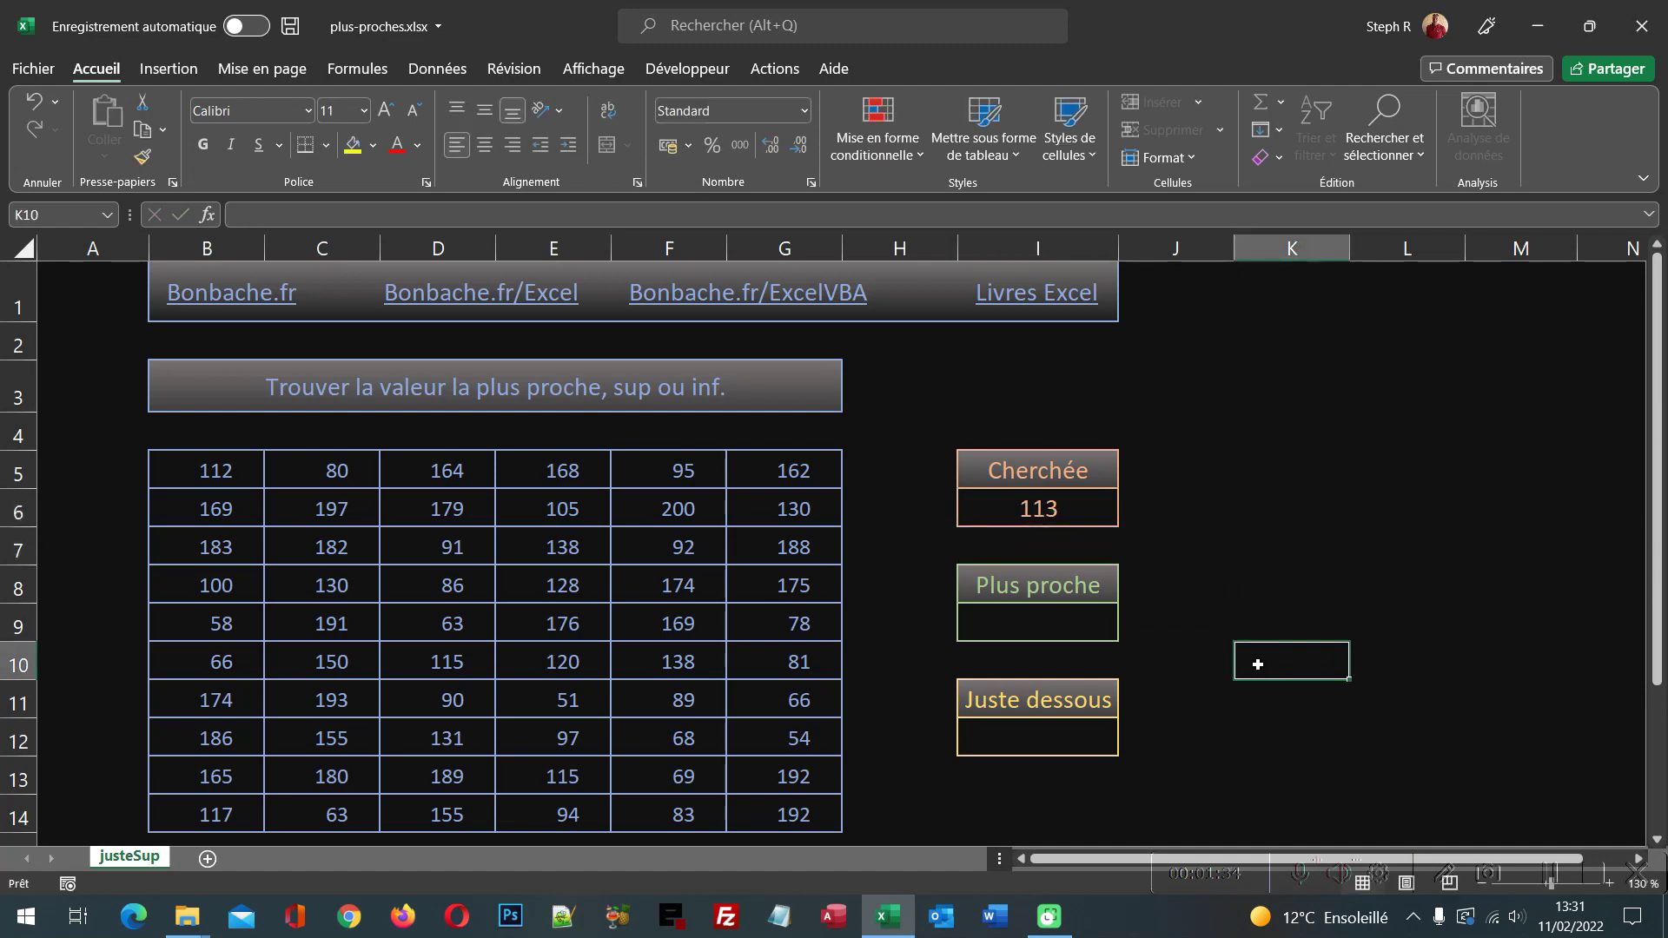
click(222, 466)
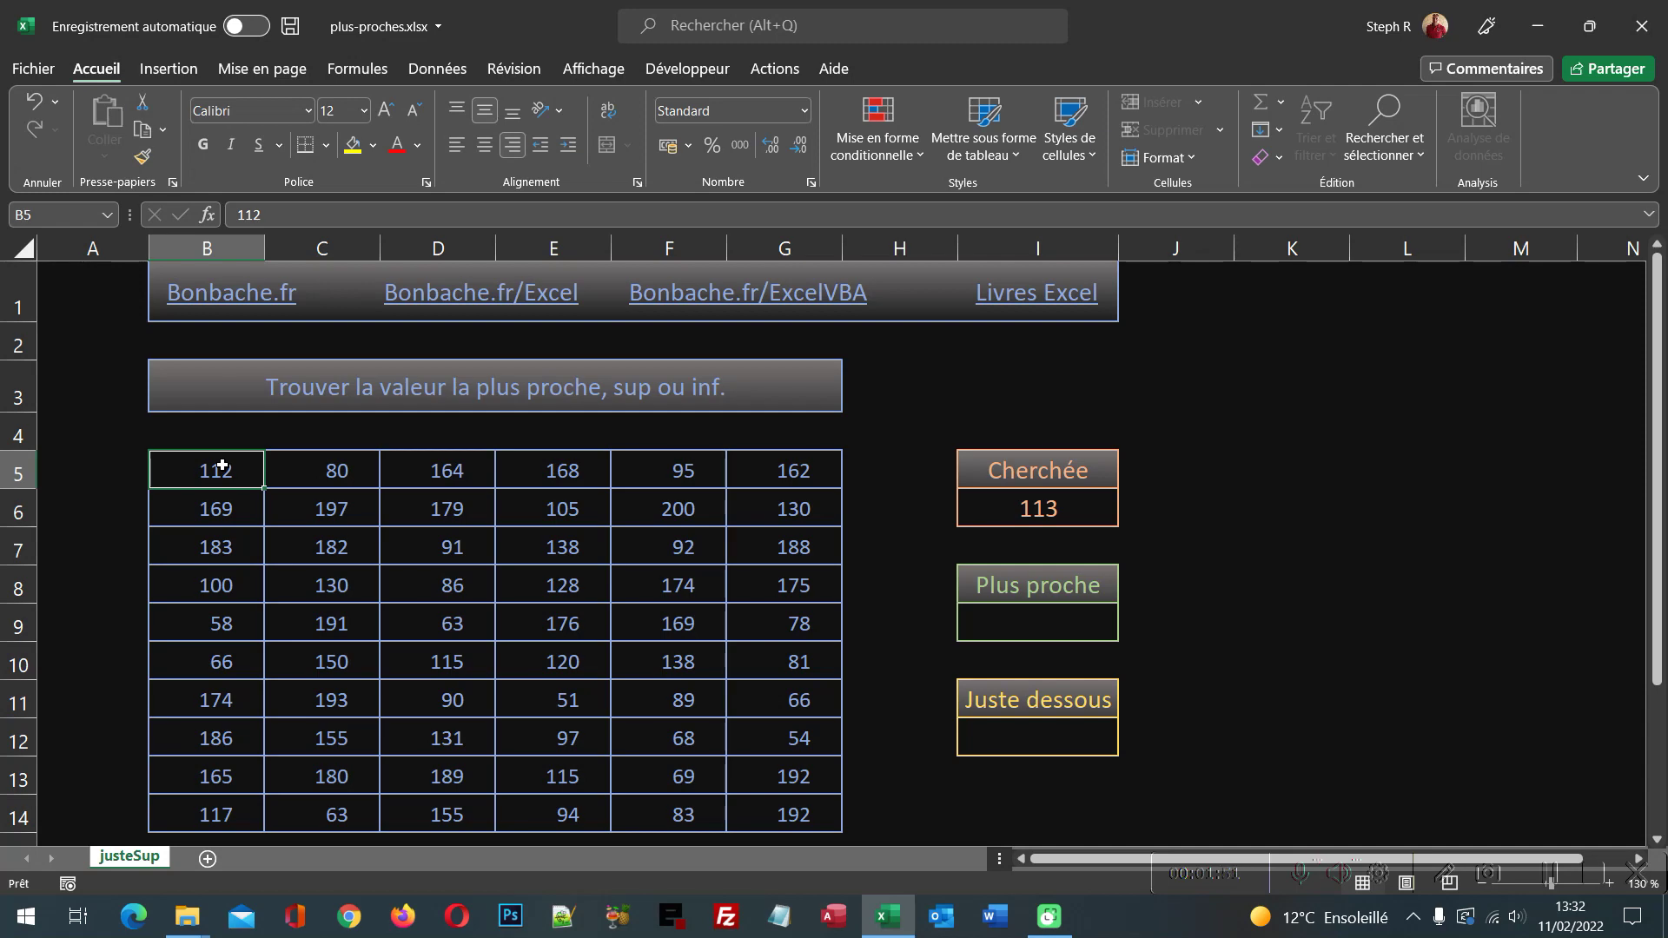
- Begin the formula =Min(Si( in the Plus proche cell I9 and open the function arguments assistant for SI
click(1055, 626)
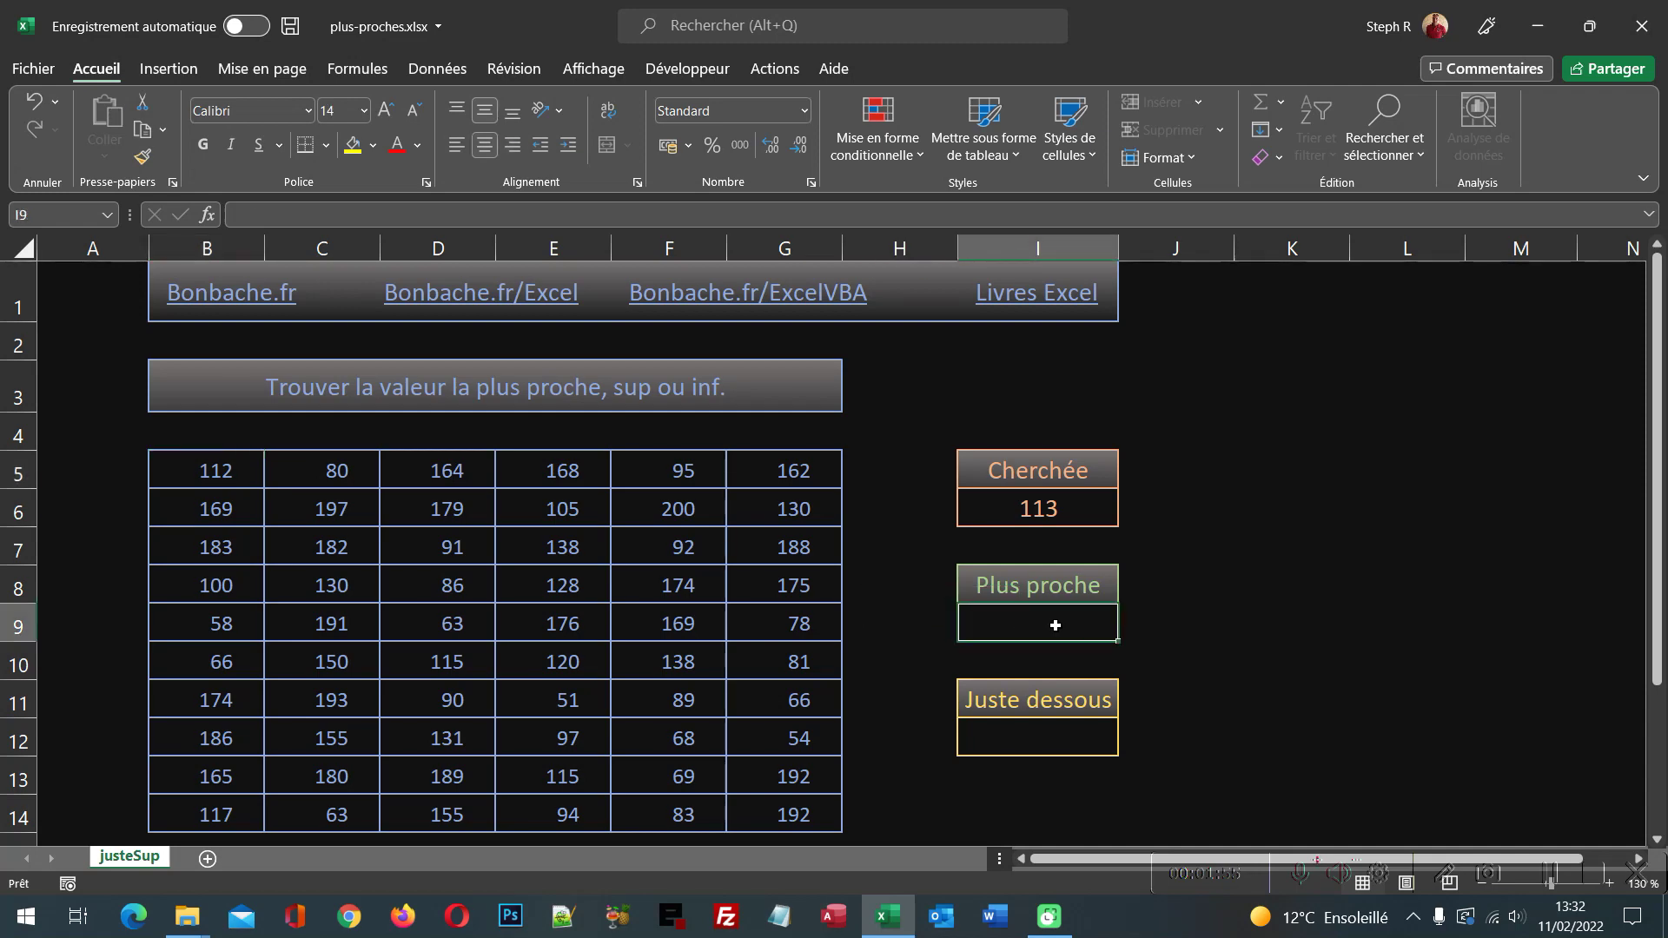
text(=)
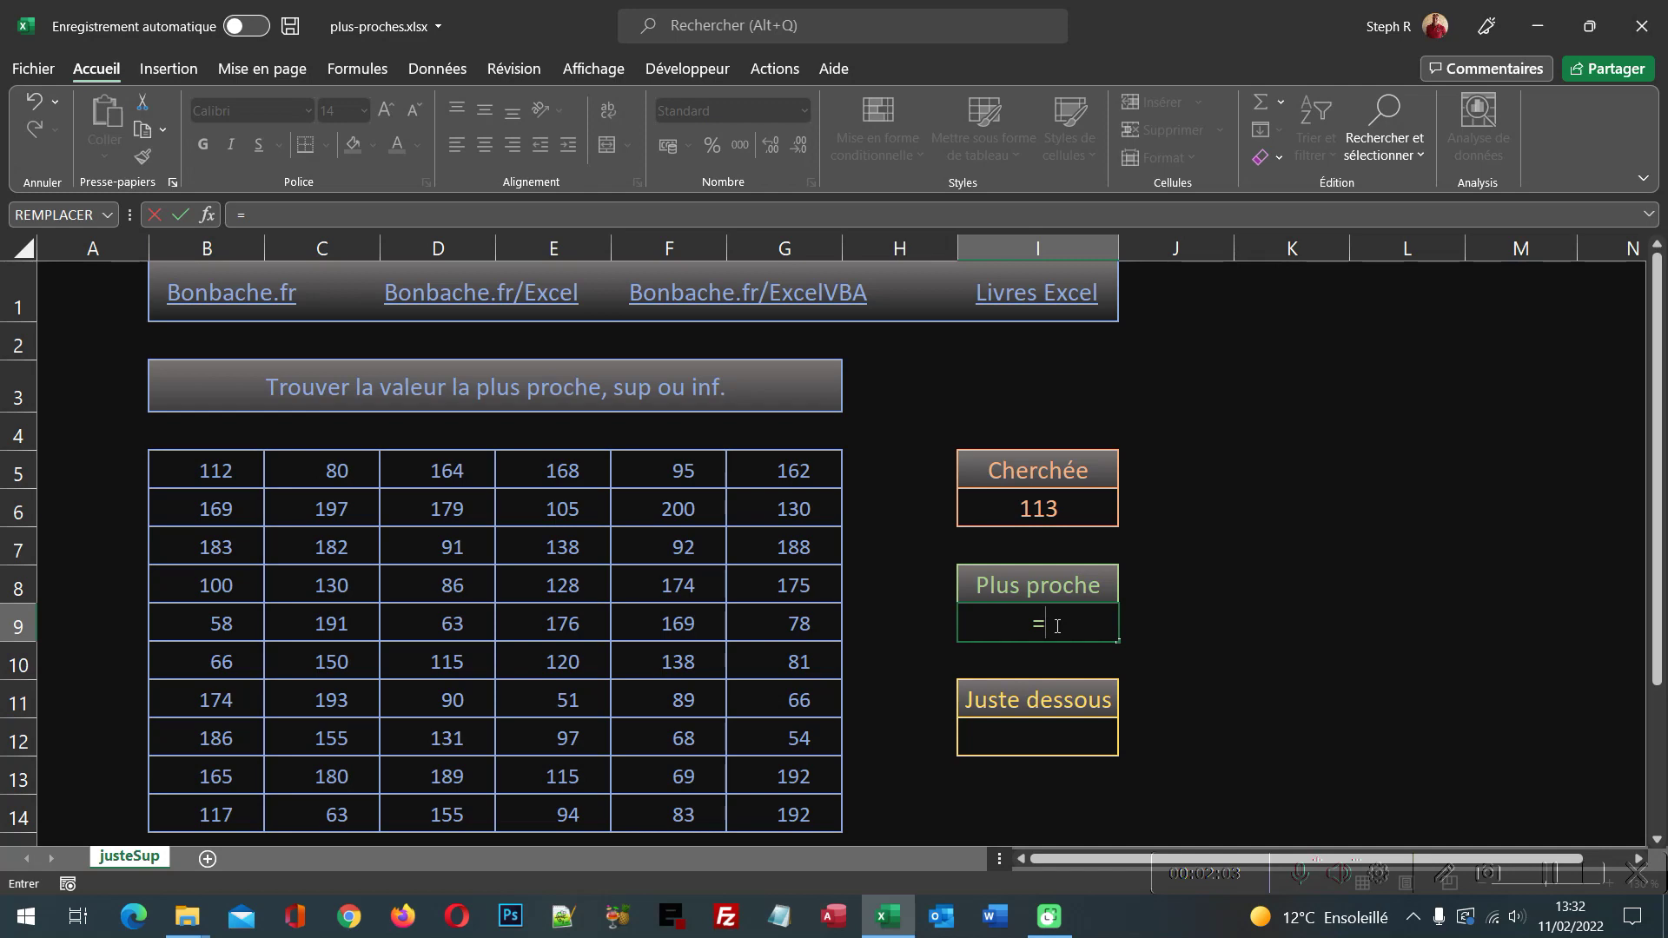
text(Mi)
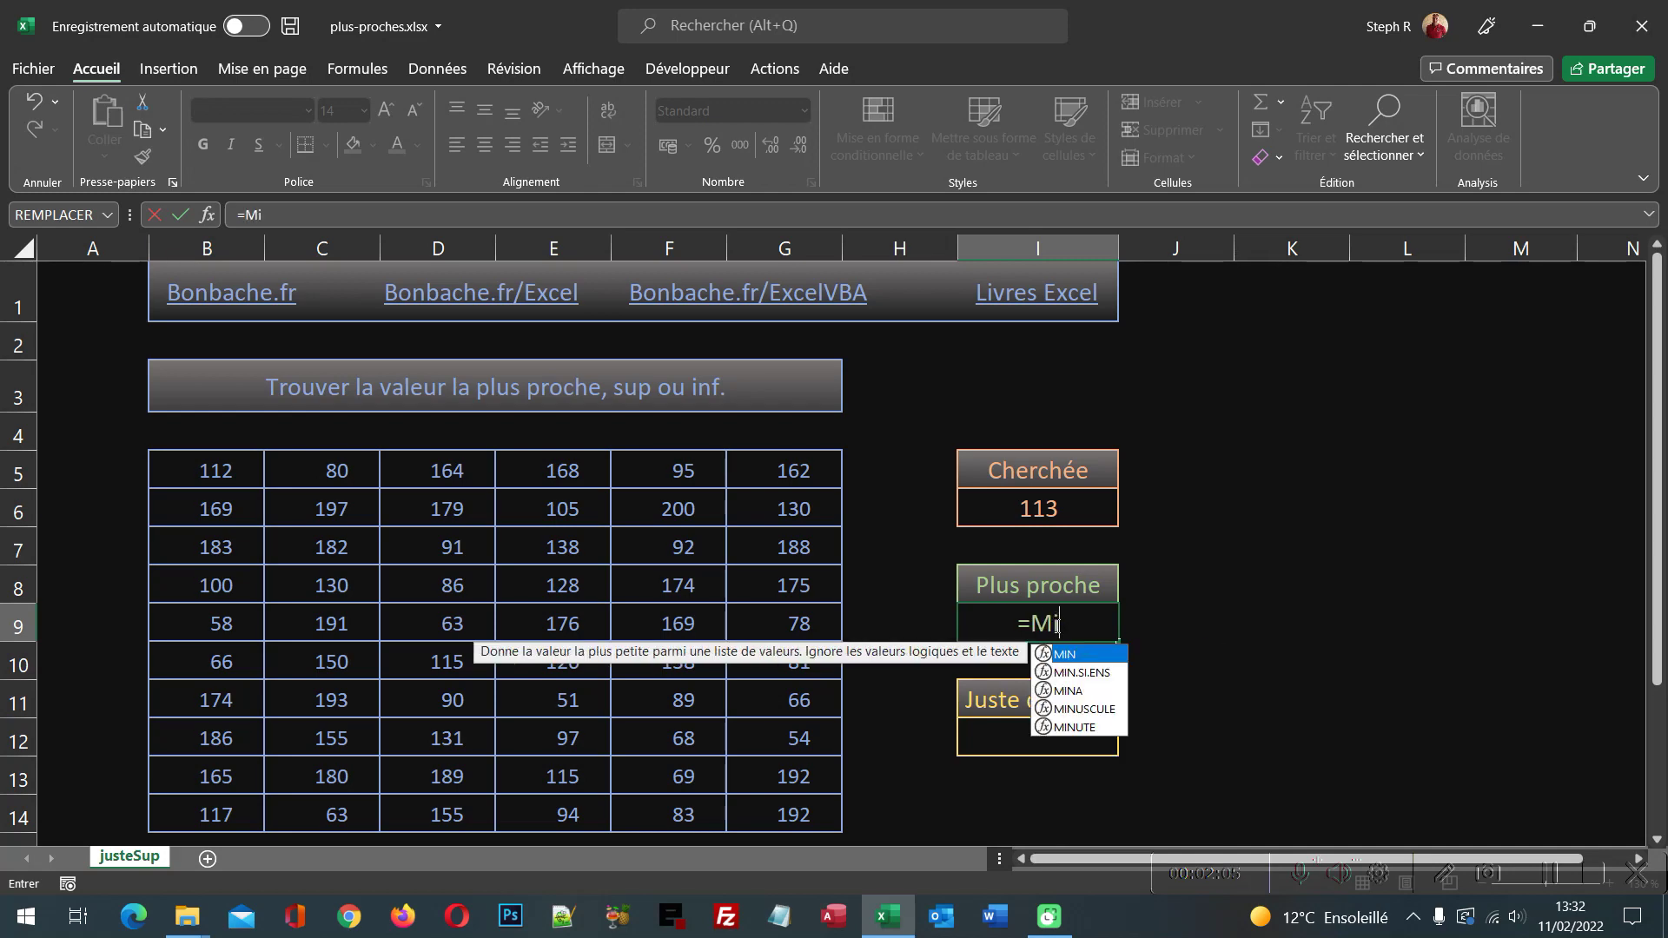
text(n()
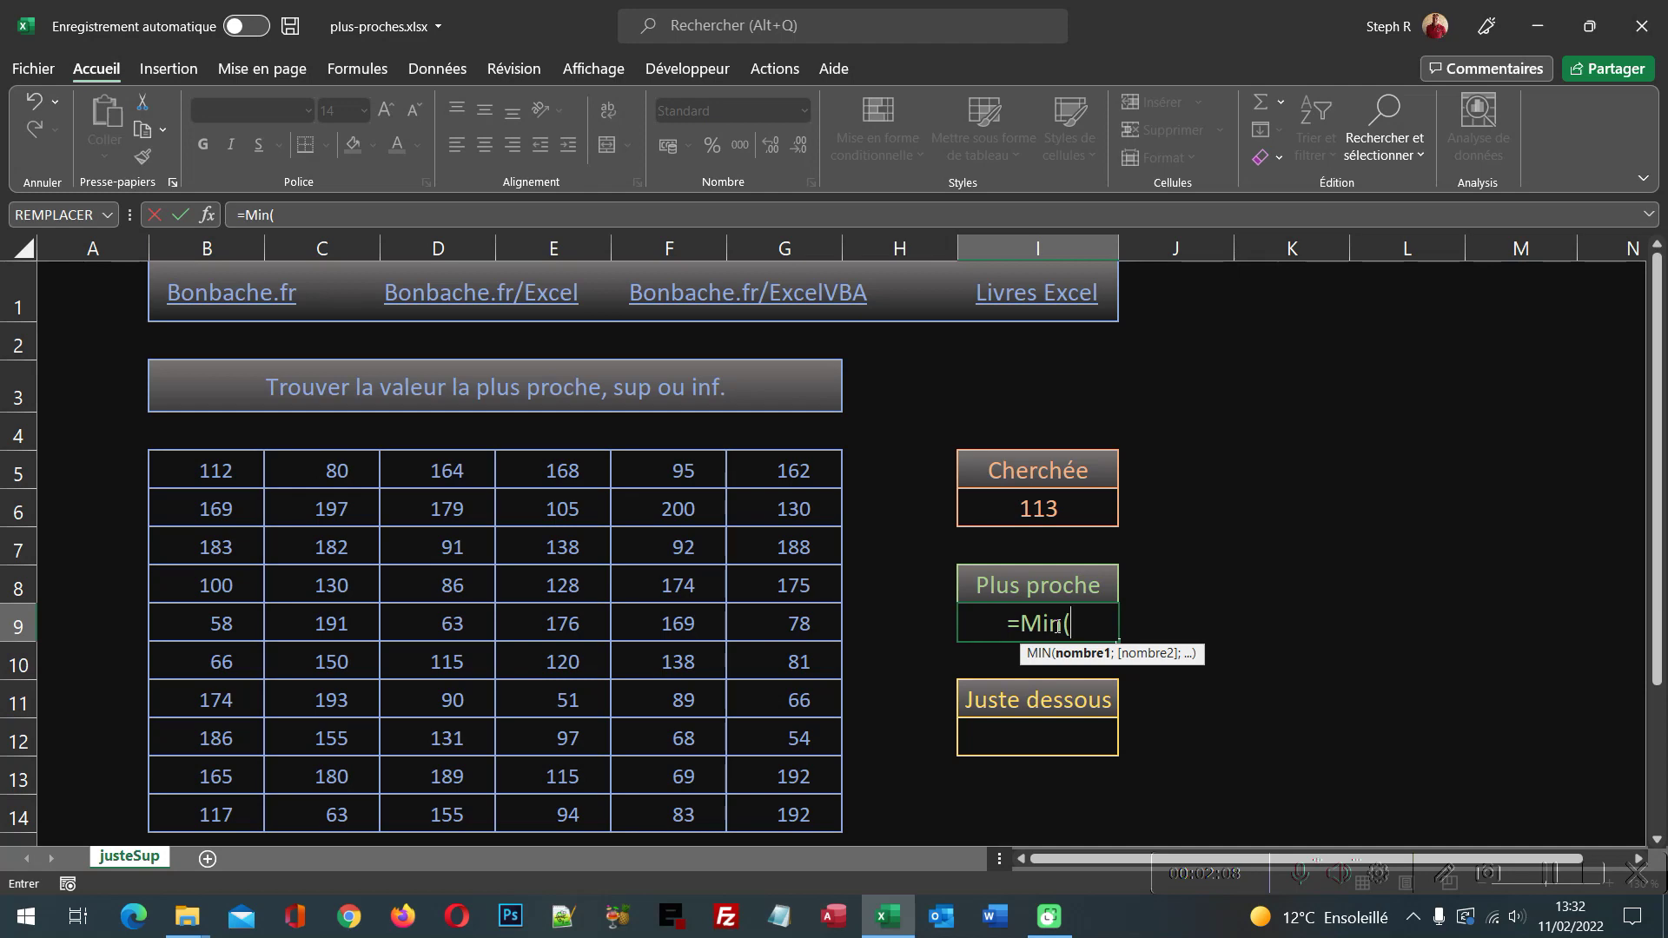
text(Si()
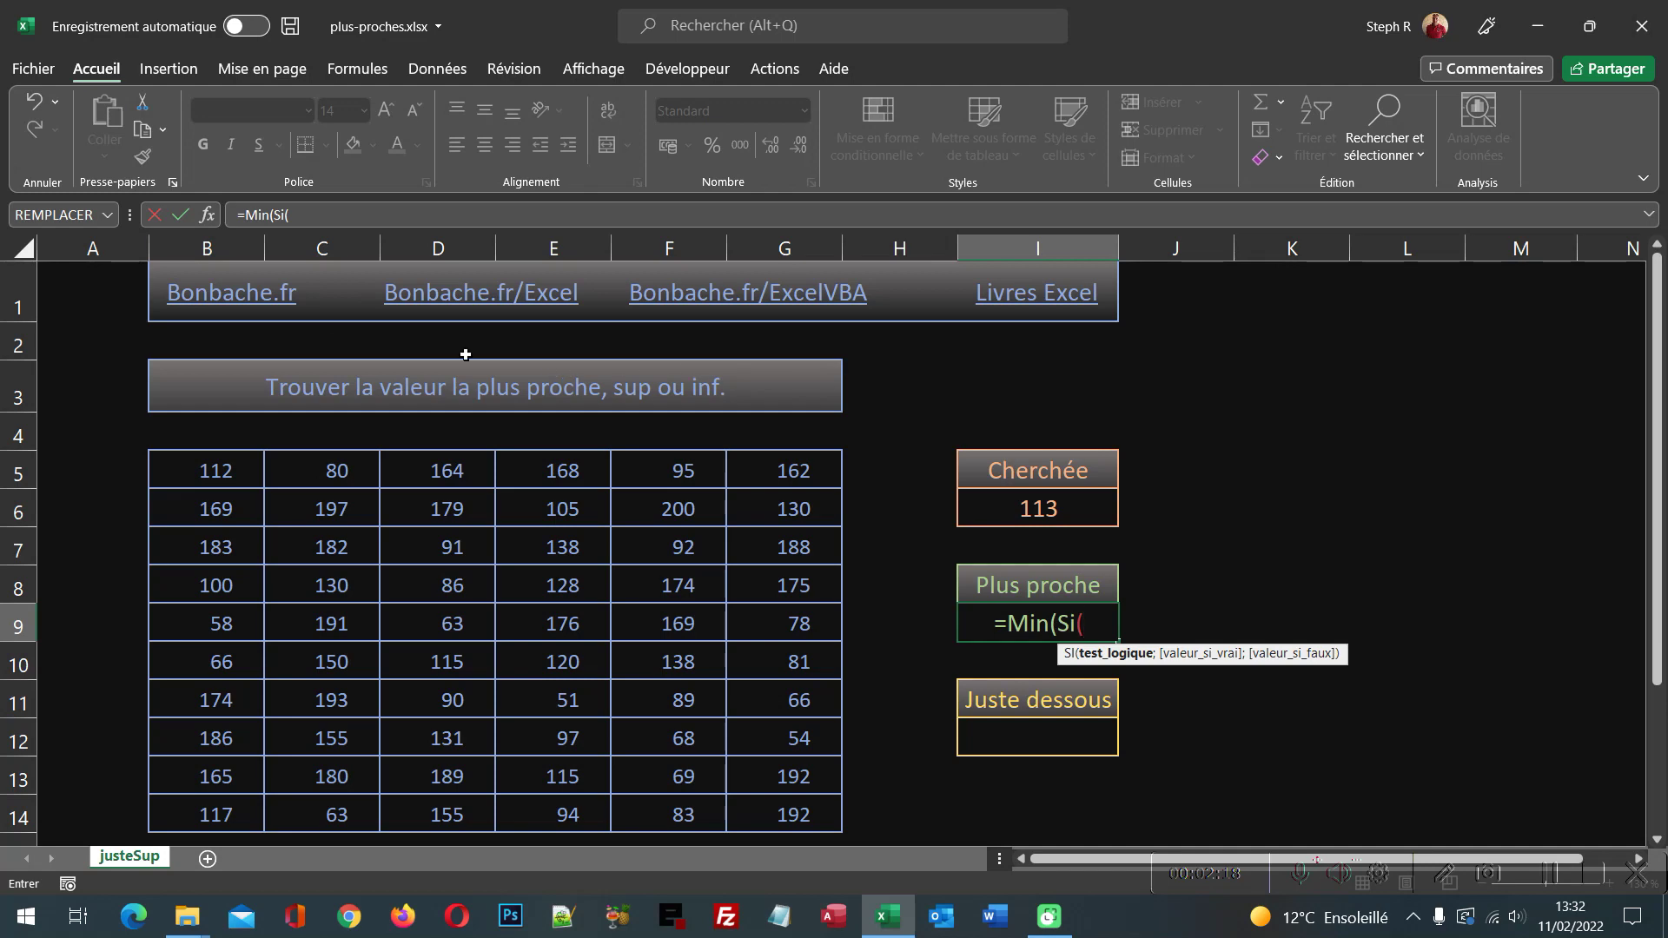
click(206, 215)
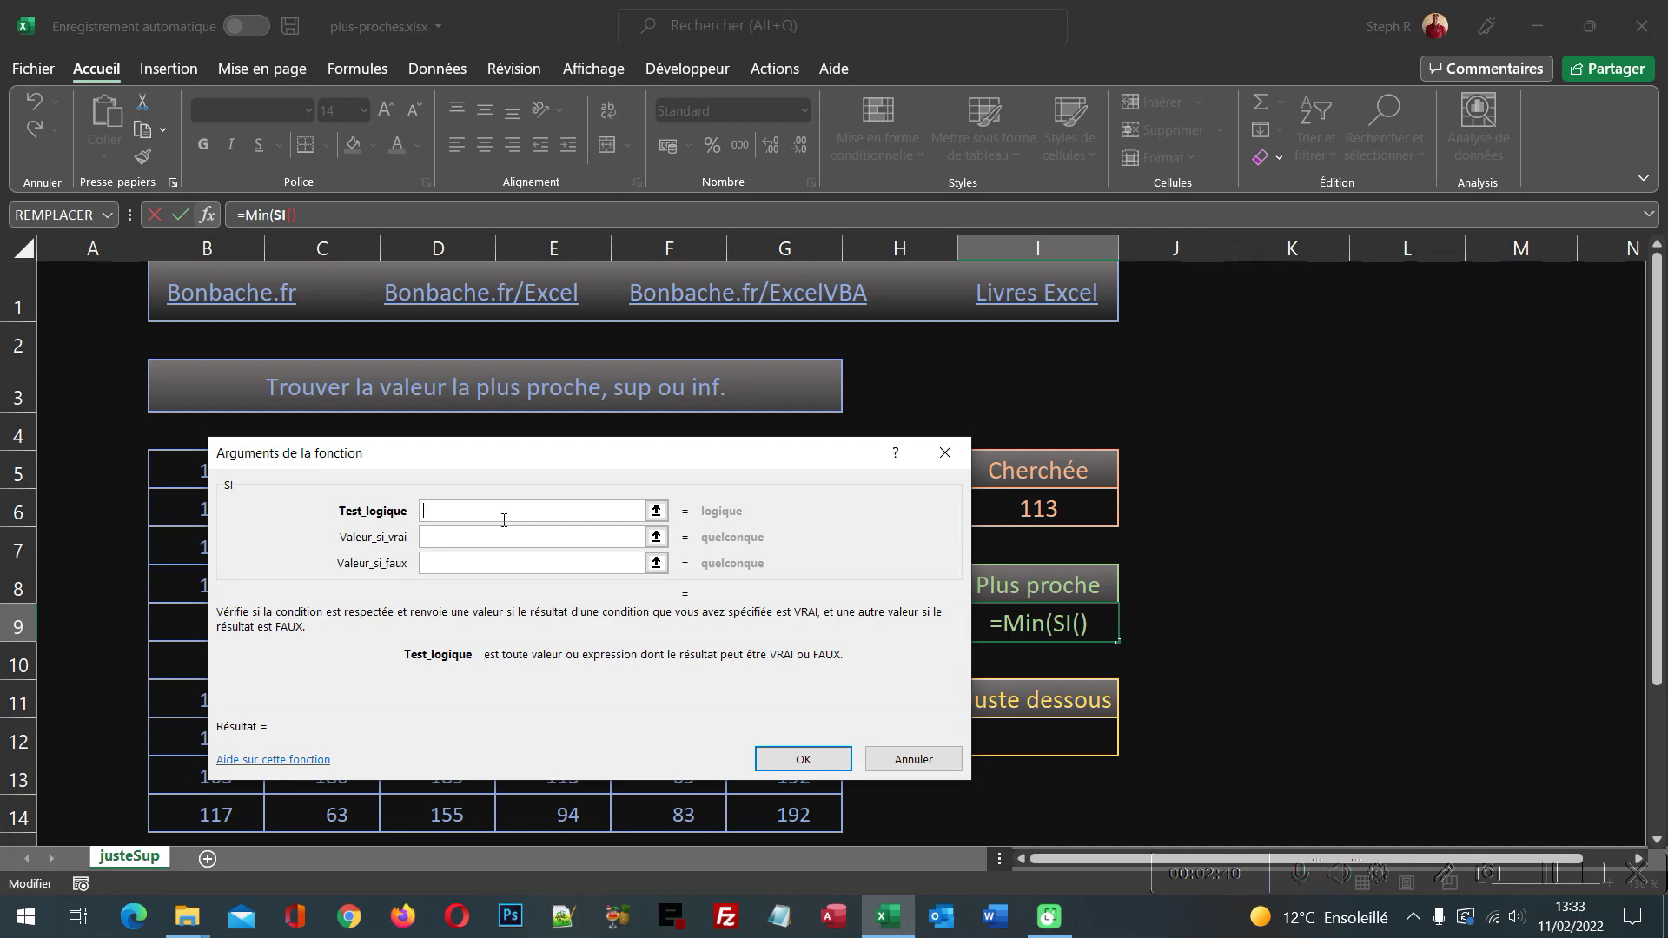
- Enter Abs(tab-I6) as the start of SI's Test_logique argument, taking the absolute gap between the table and the Cherchée cell
text(Abs)
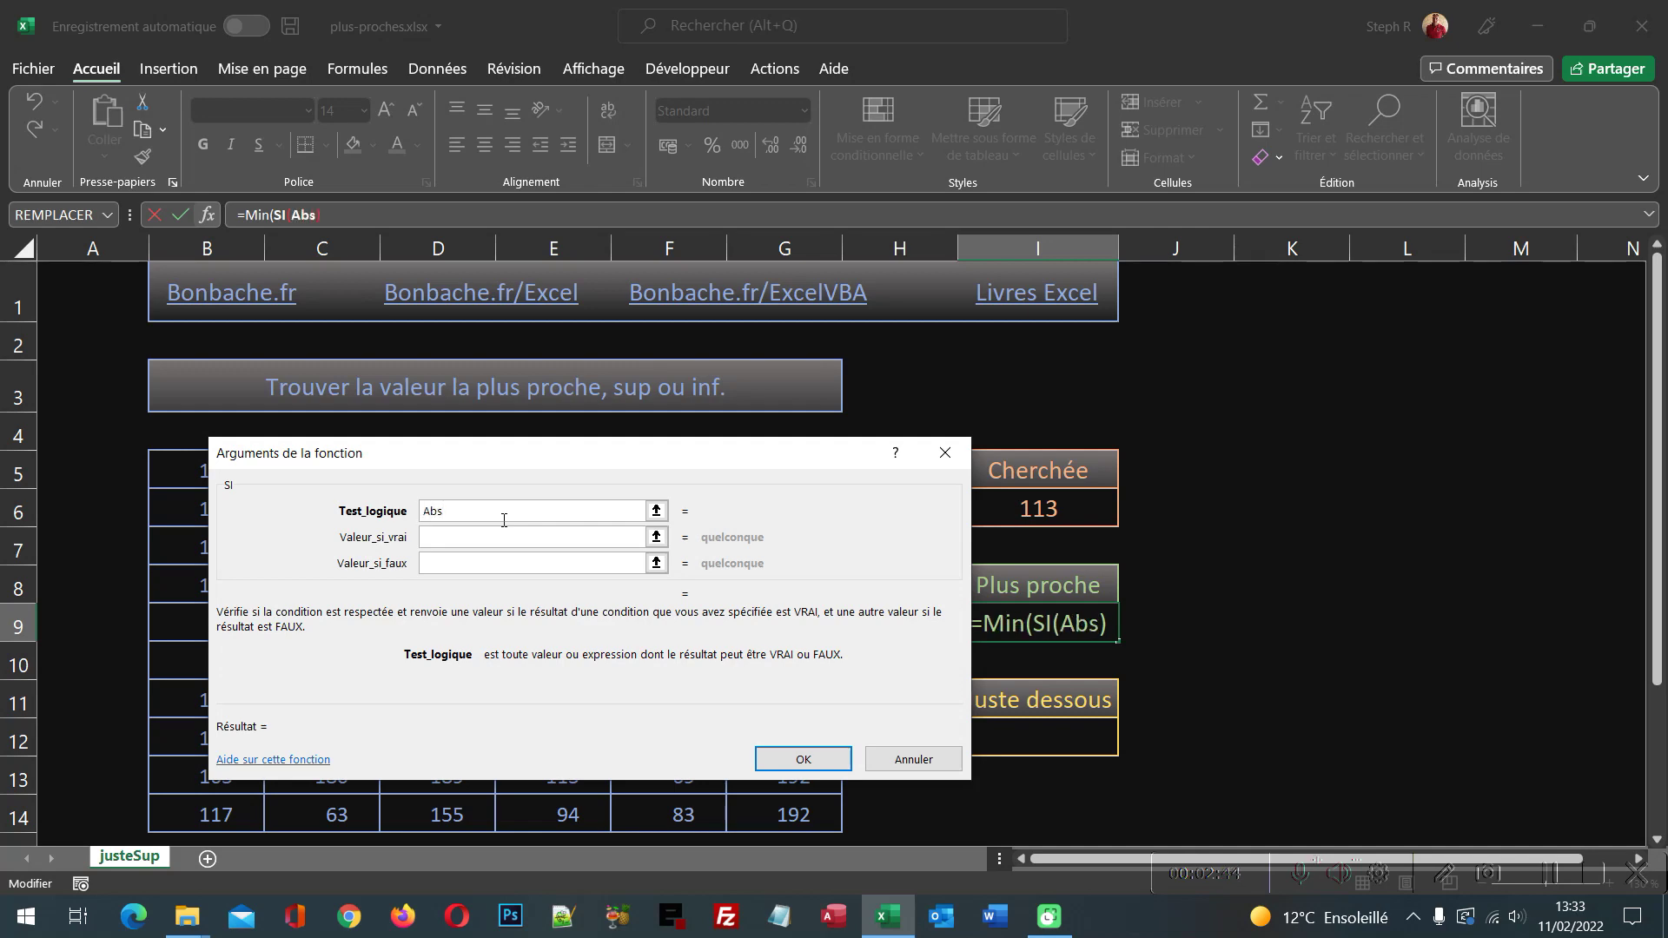
text(()
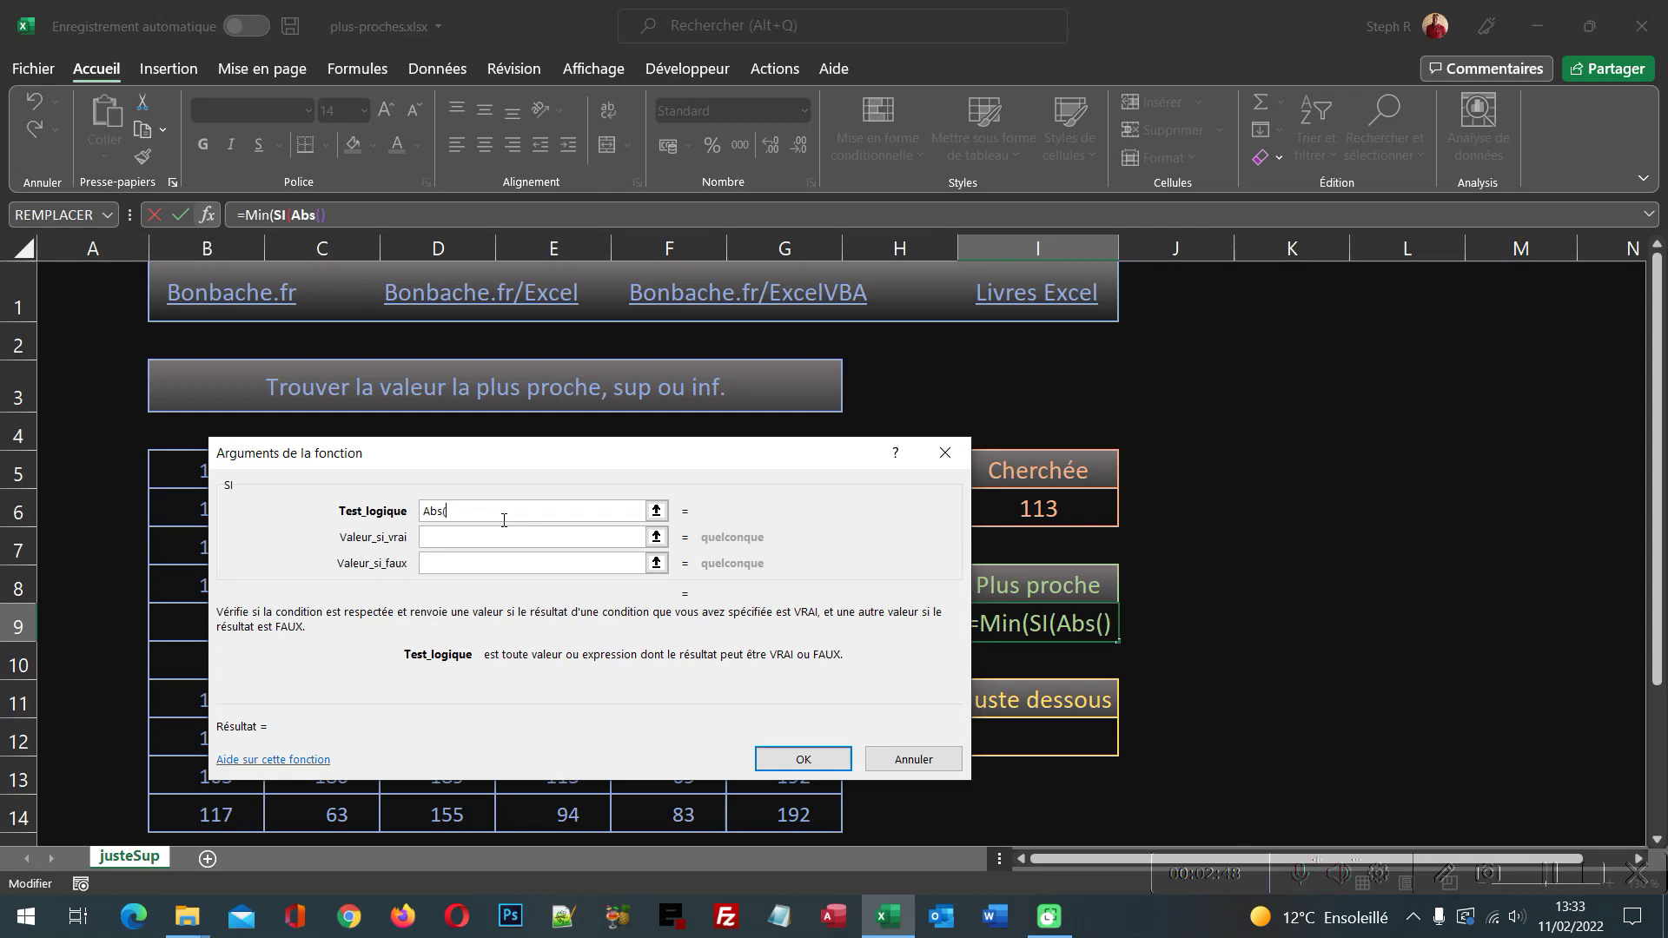
text(tab)
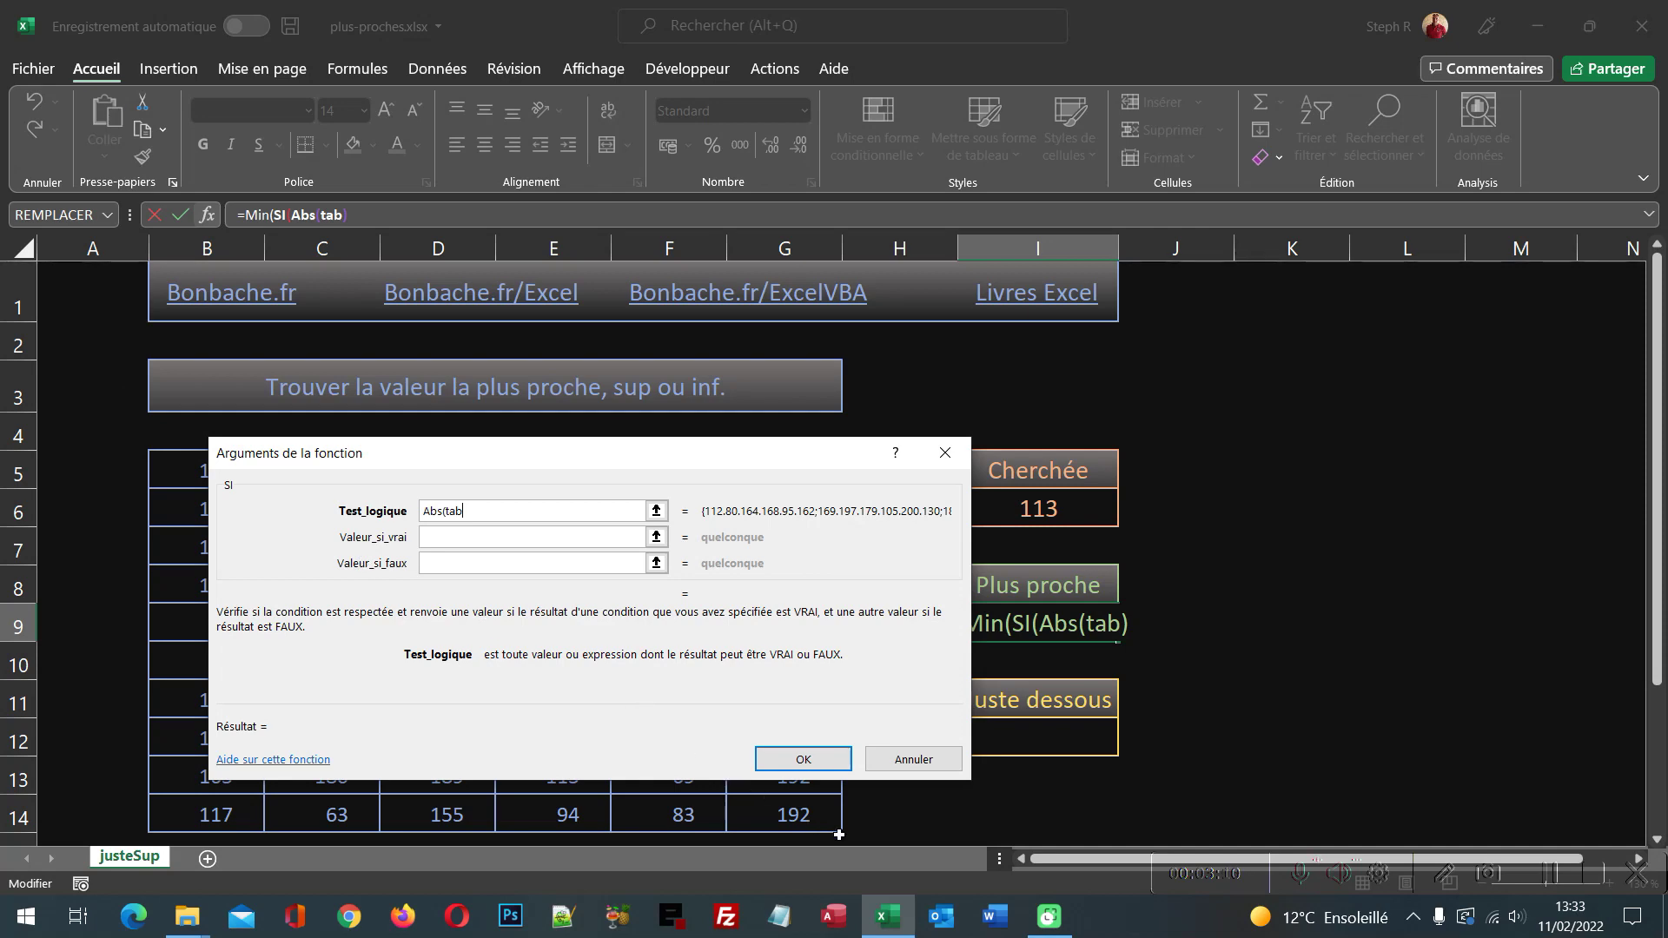
text(-)
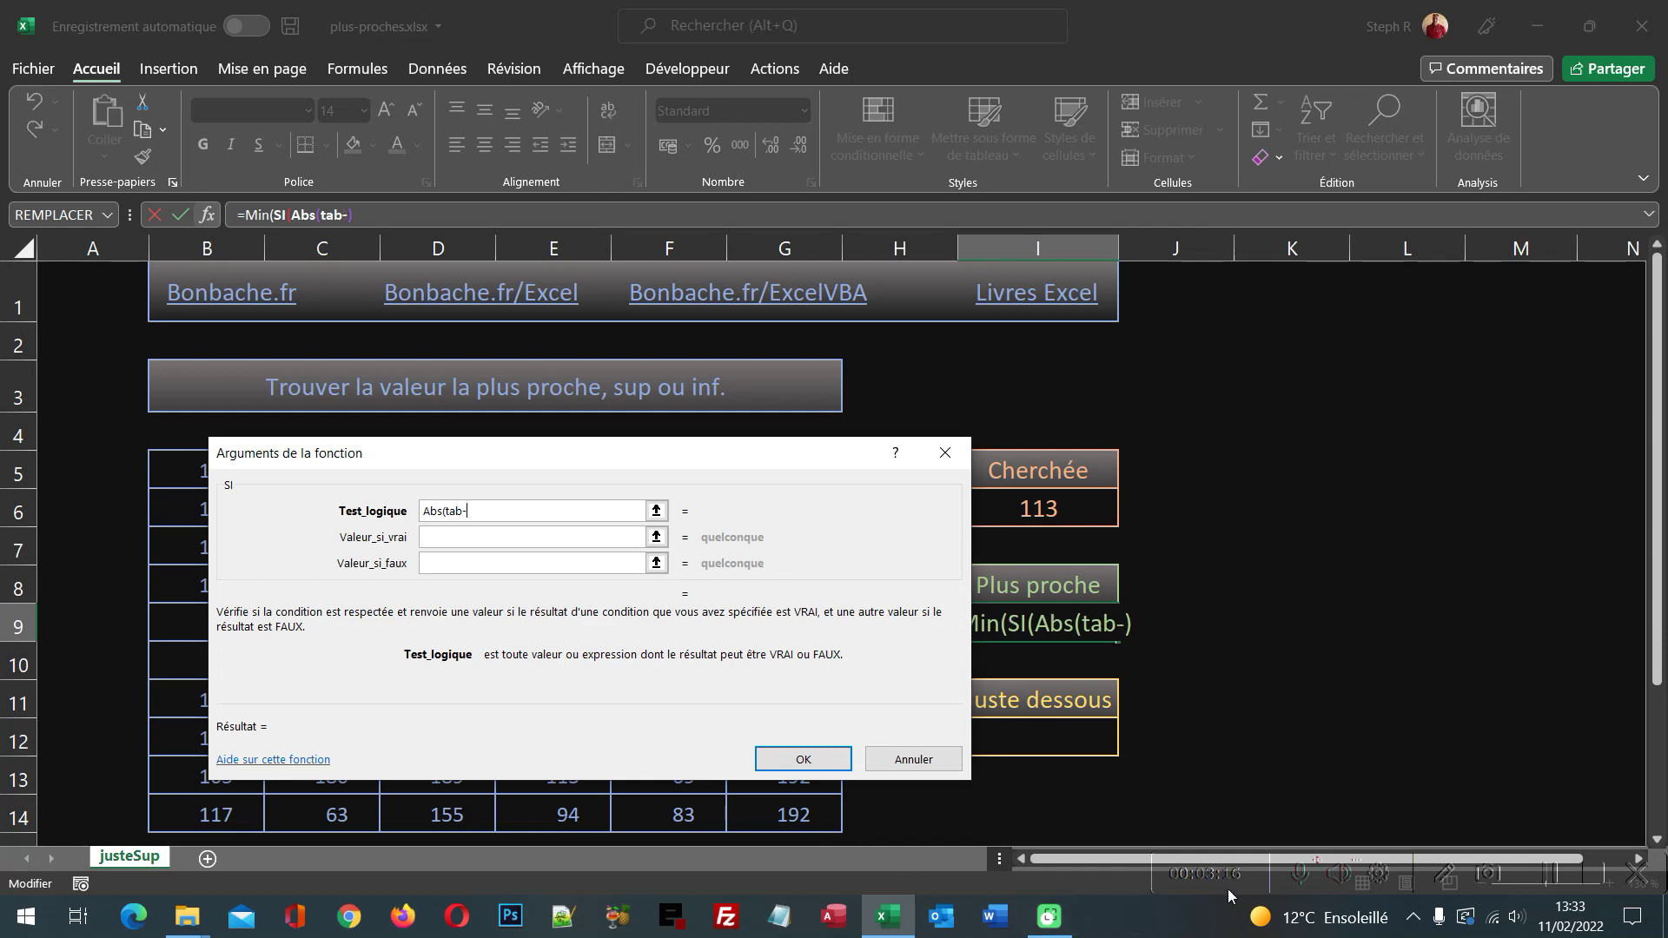
click(1062, 504)
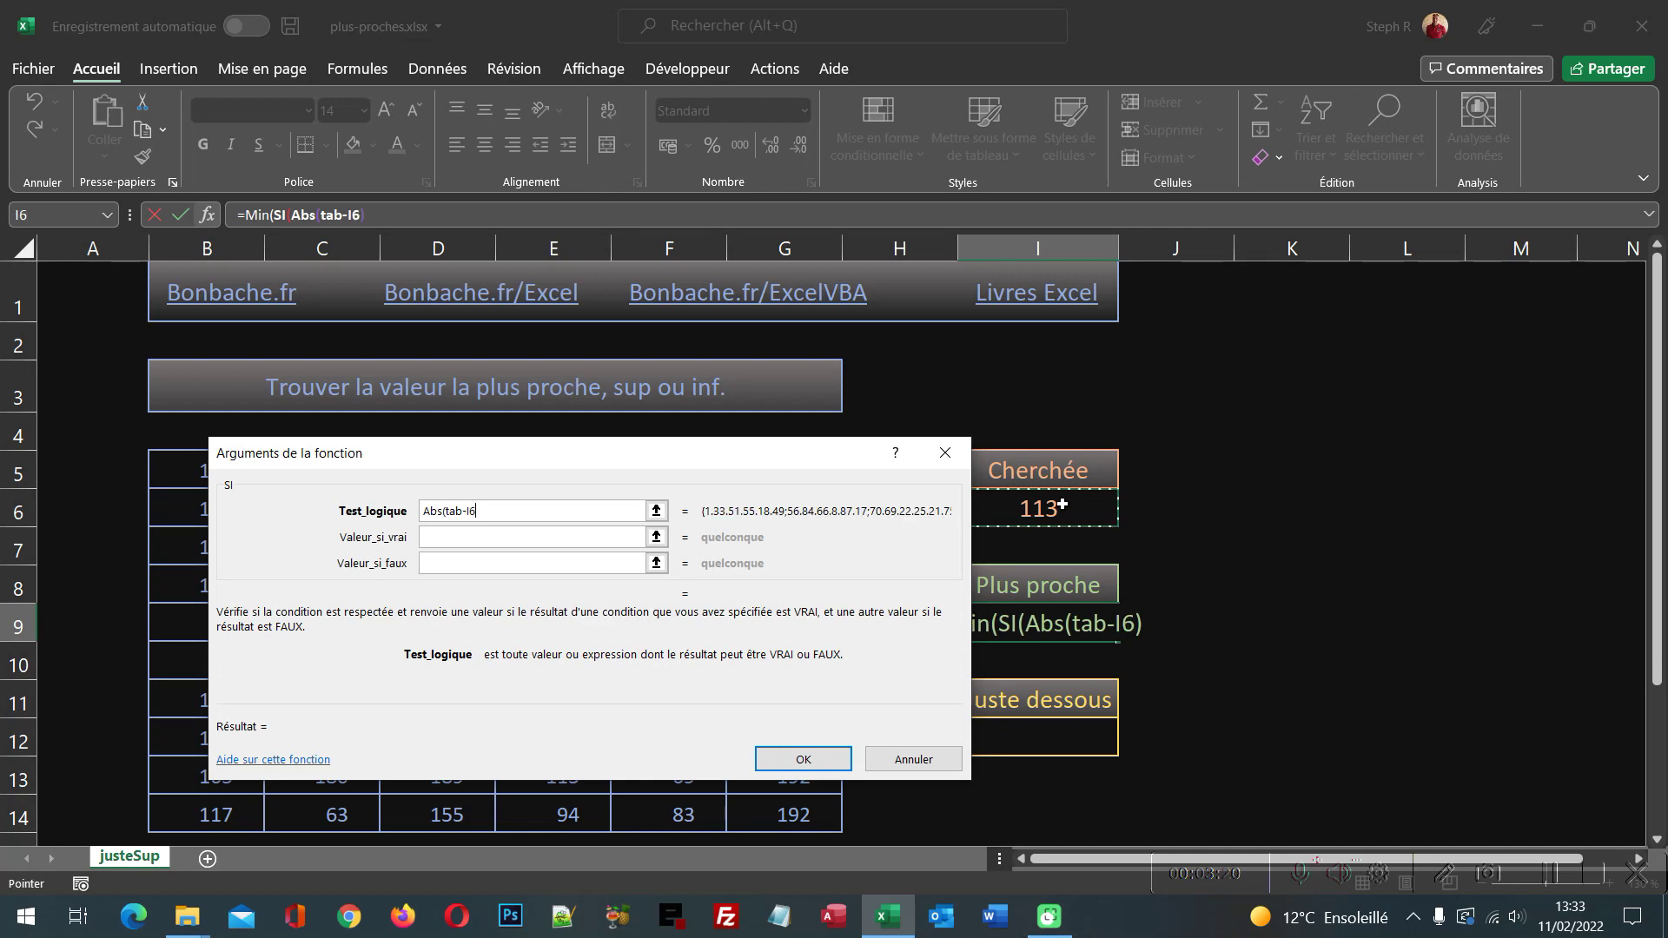
text())
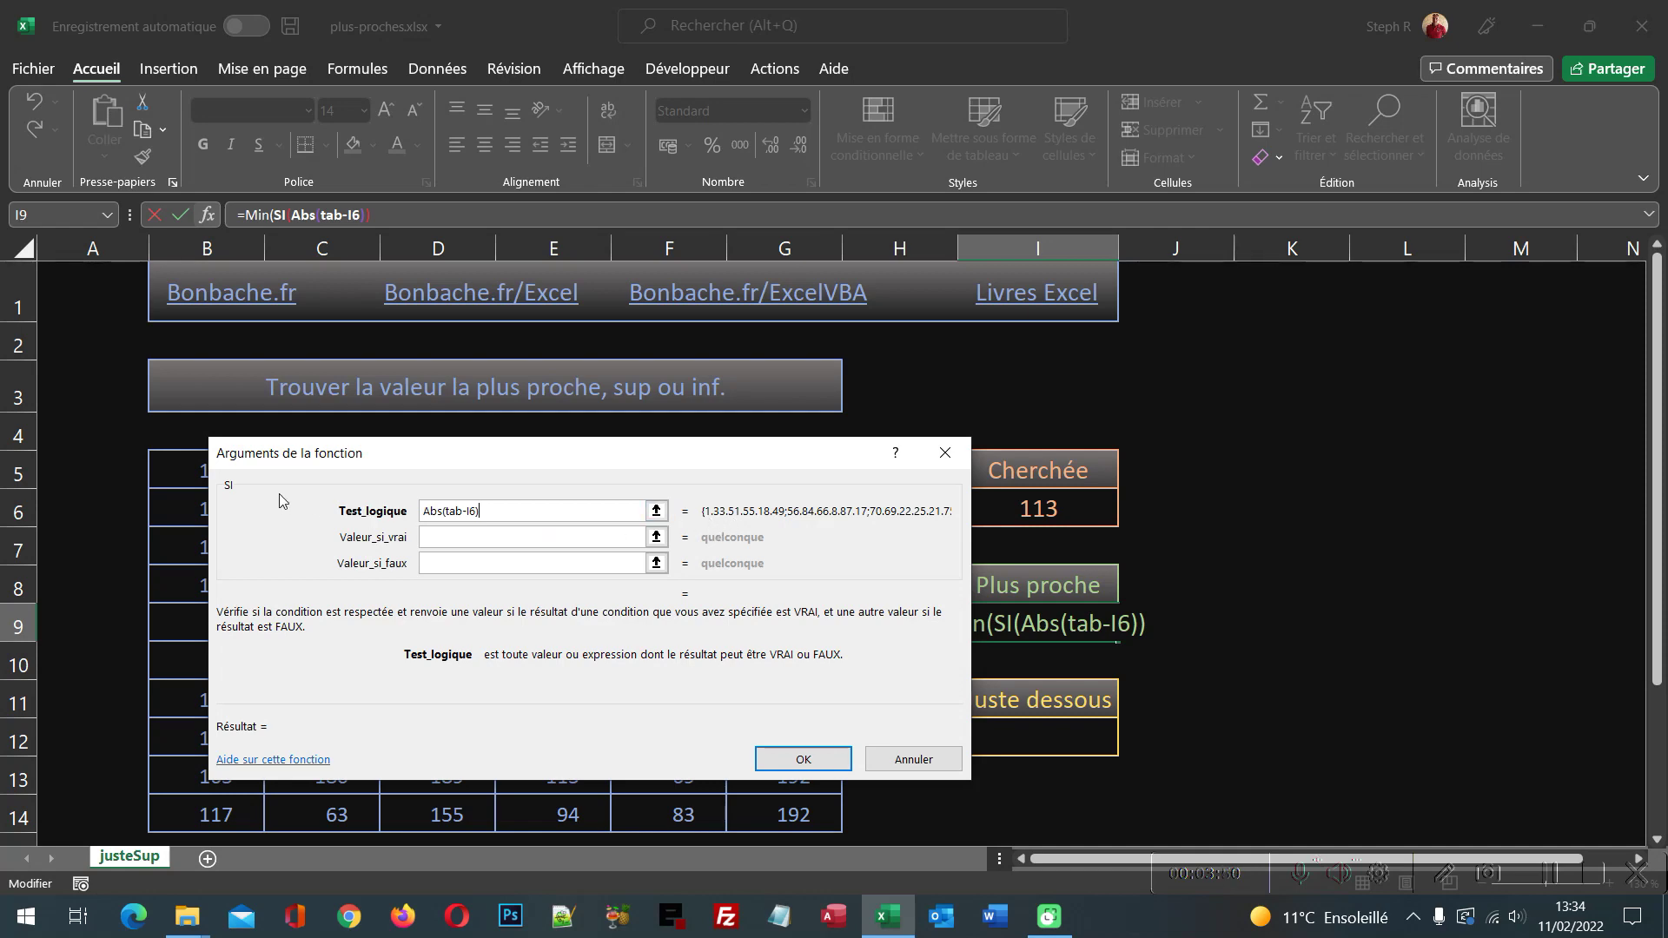
- Complete the Test_logique criterion with =Min(Abs(tab-I6)), reusing the existing Abs expression
drag(466, 454, 530, 472)
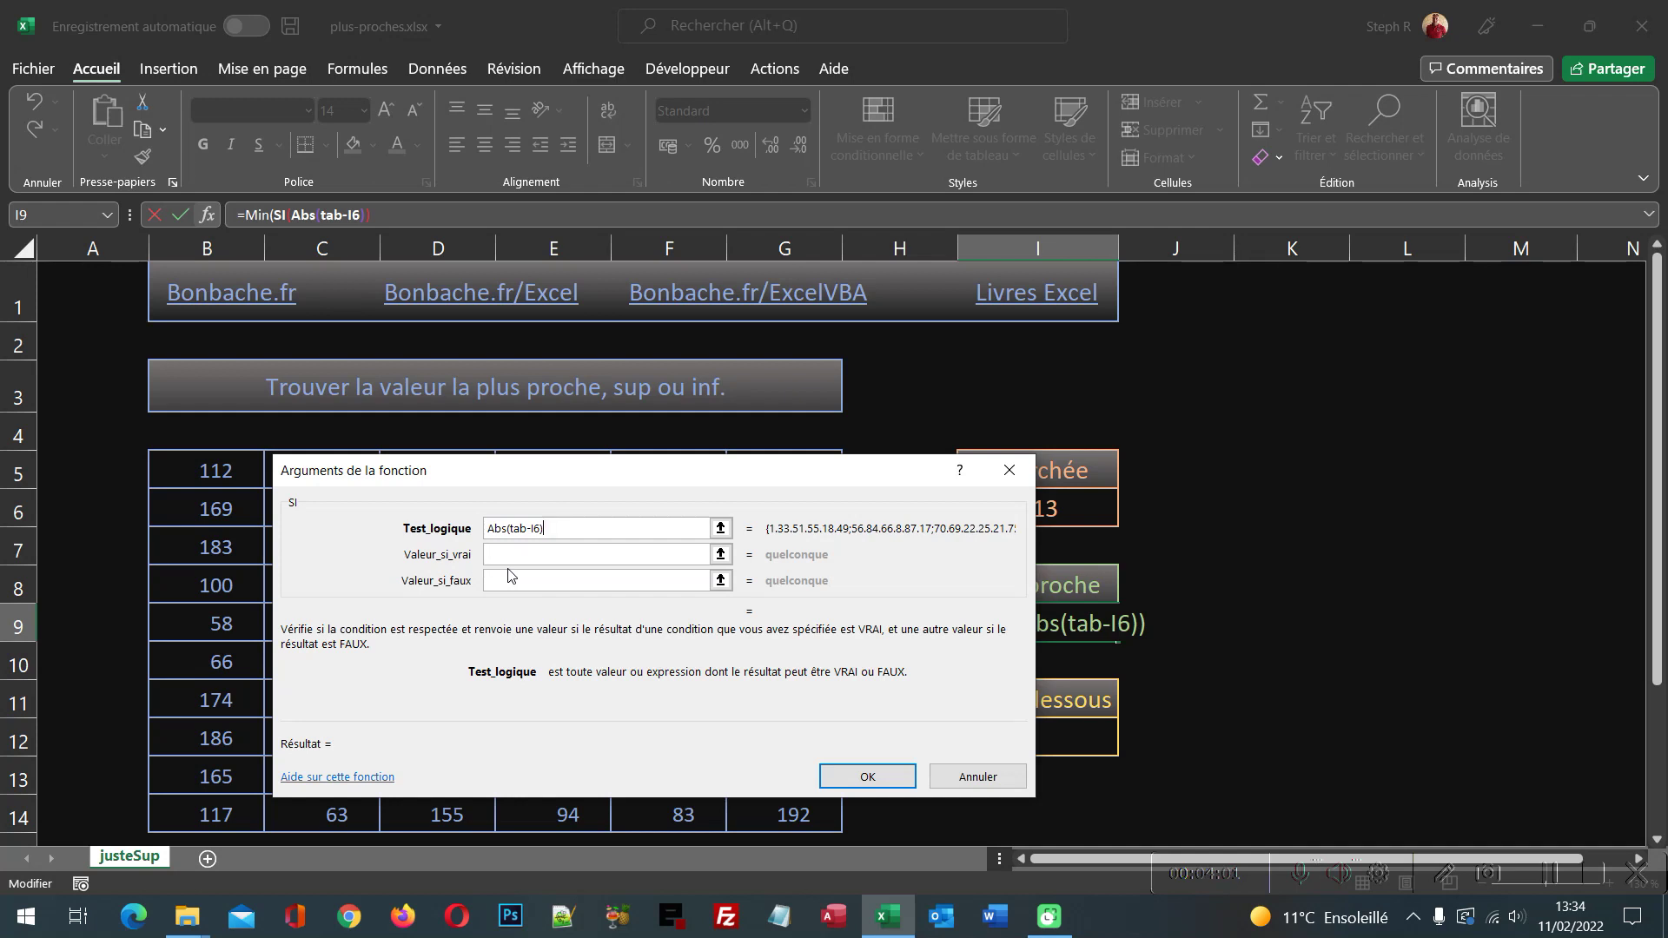
text(=)
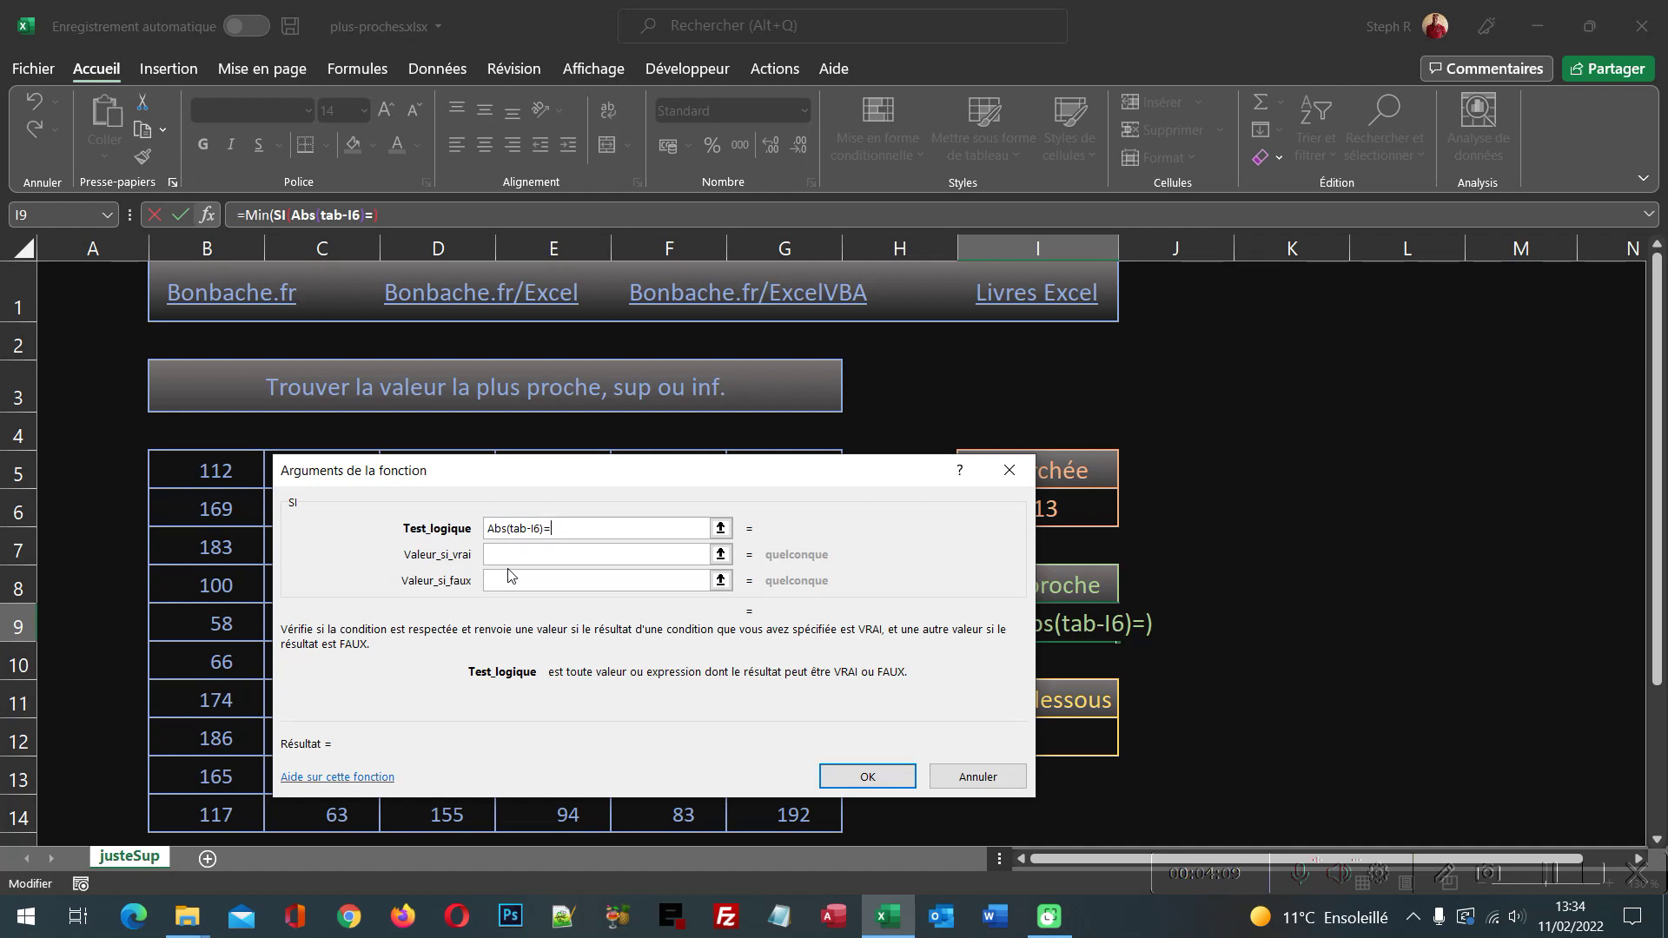
text(Min()
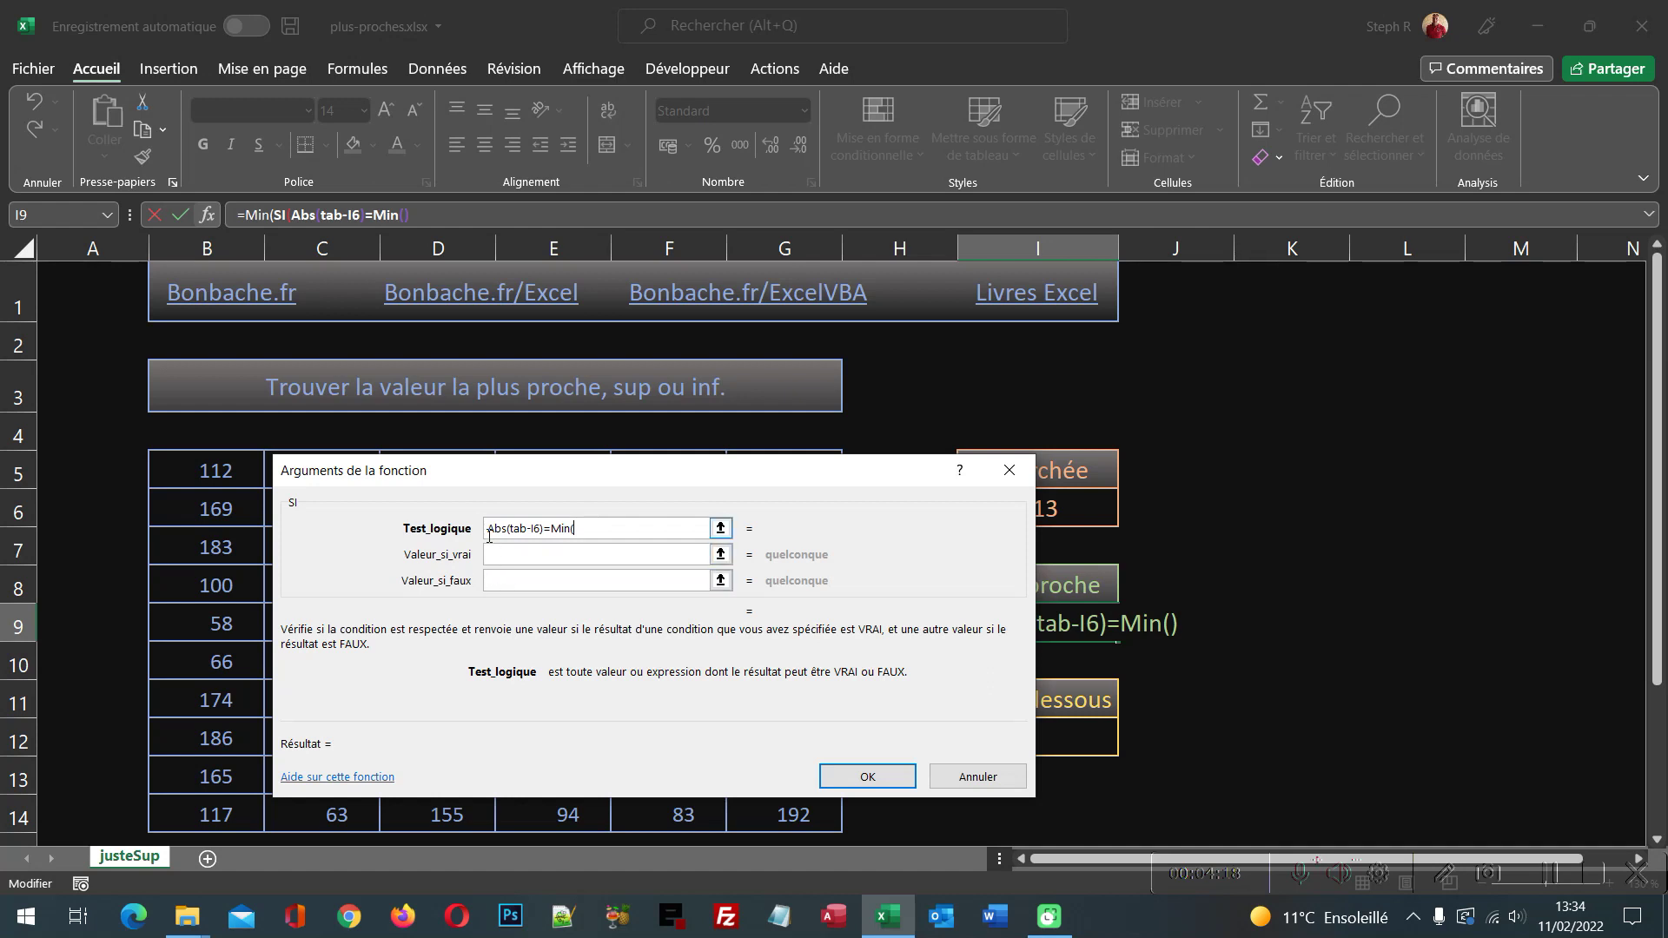
drag(488, 529, 544, 531)
click(584, 532)
key(ctrl+v)
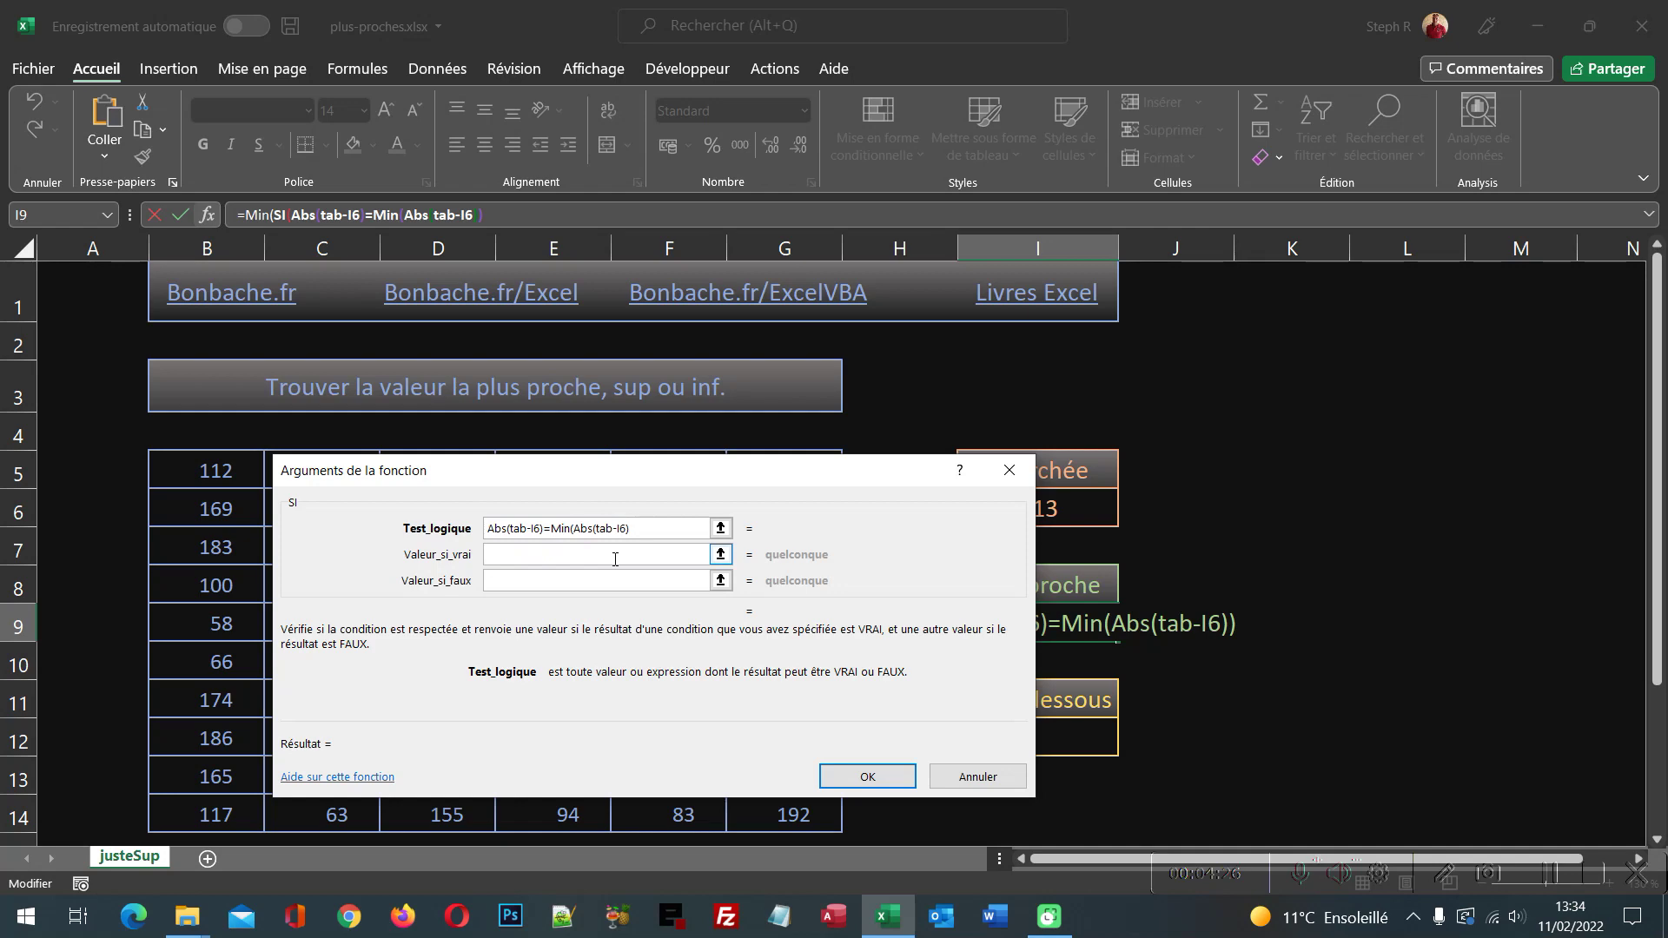
text())
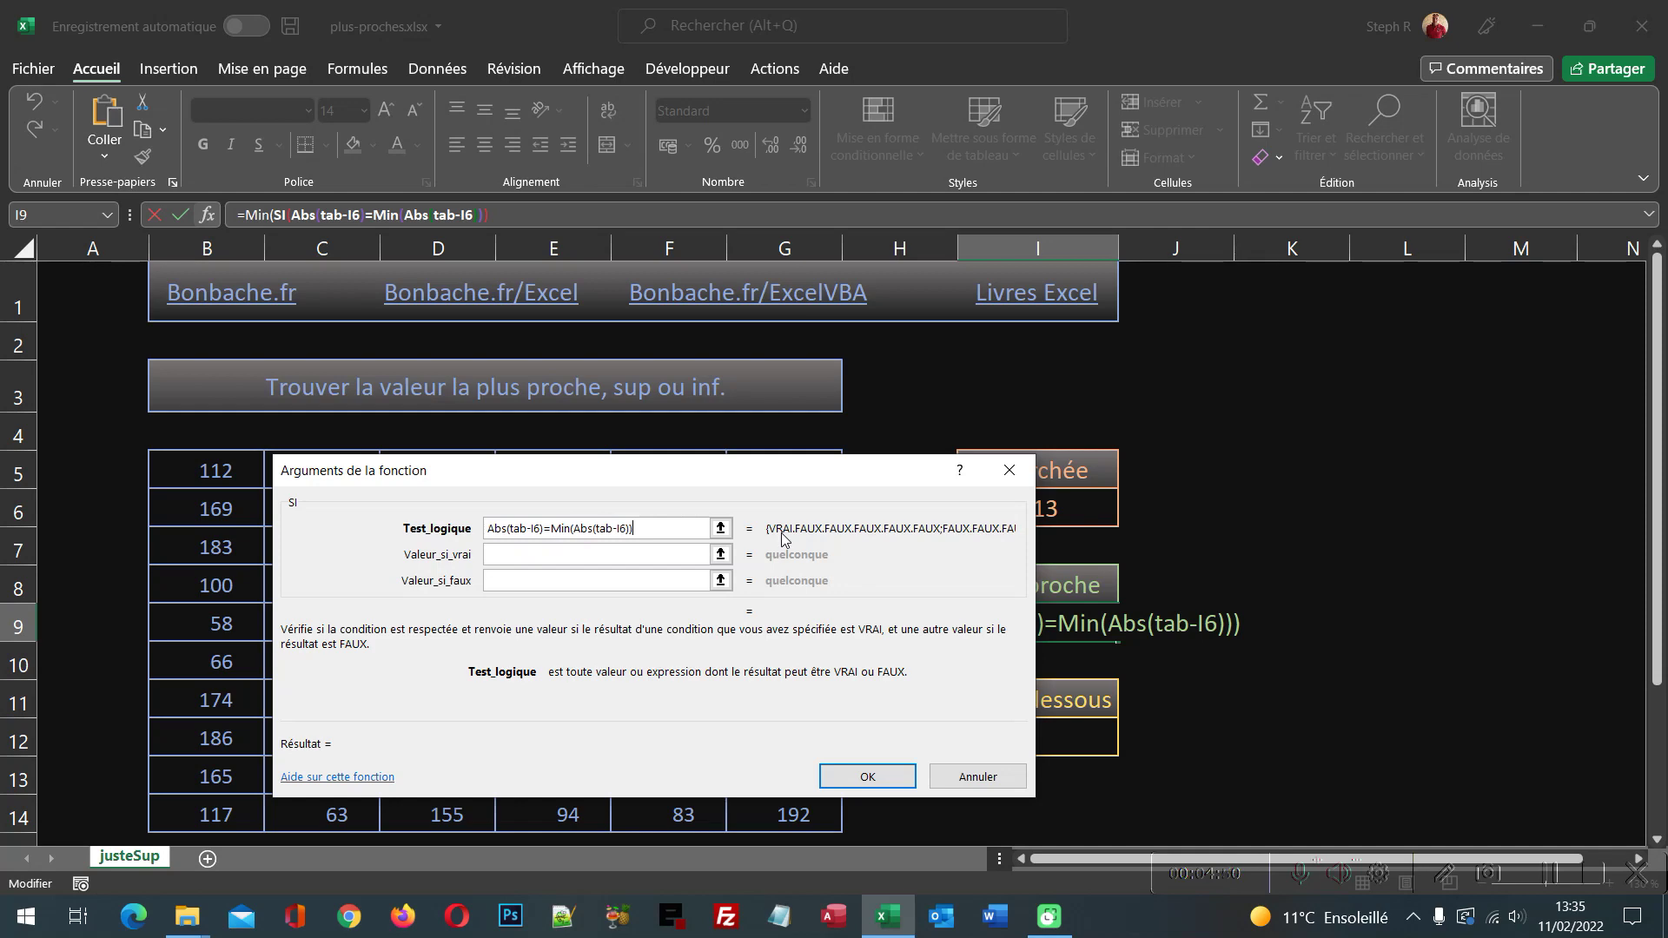
- Set Valeur_si_vrai to tab and validate the formula in I9 as an array formula, accepting the proposed closing-parenthesis correction
click(539, 561)
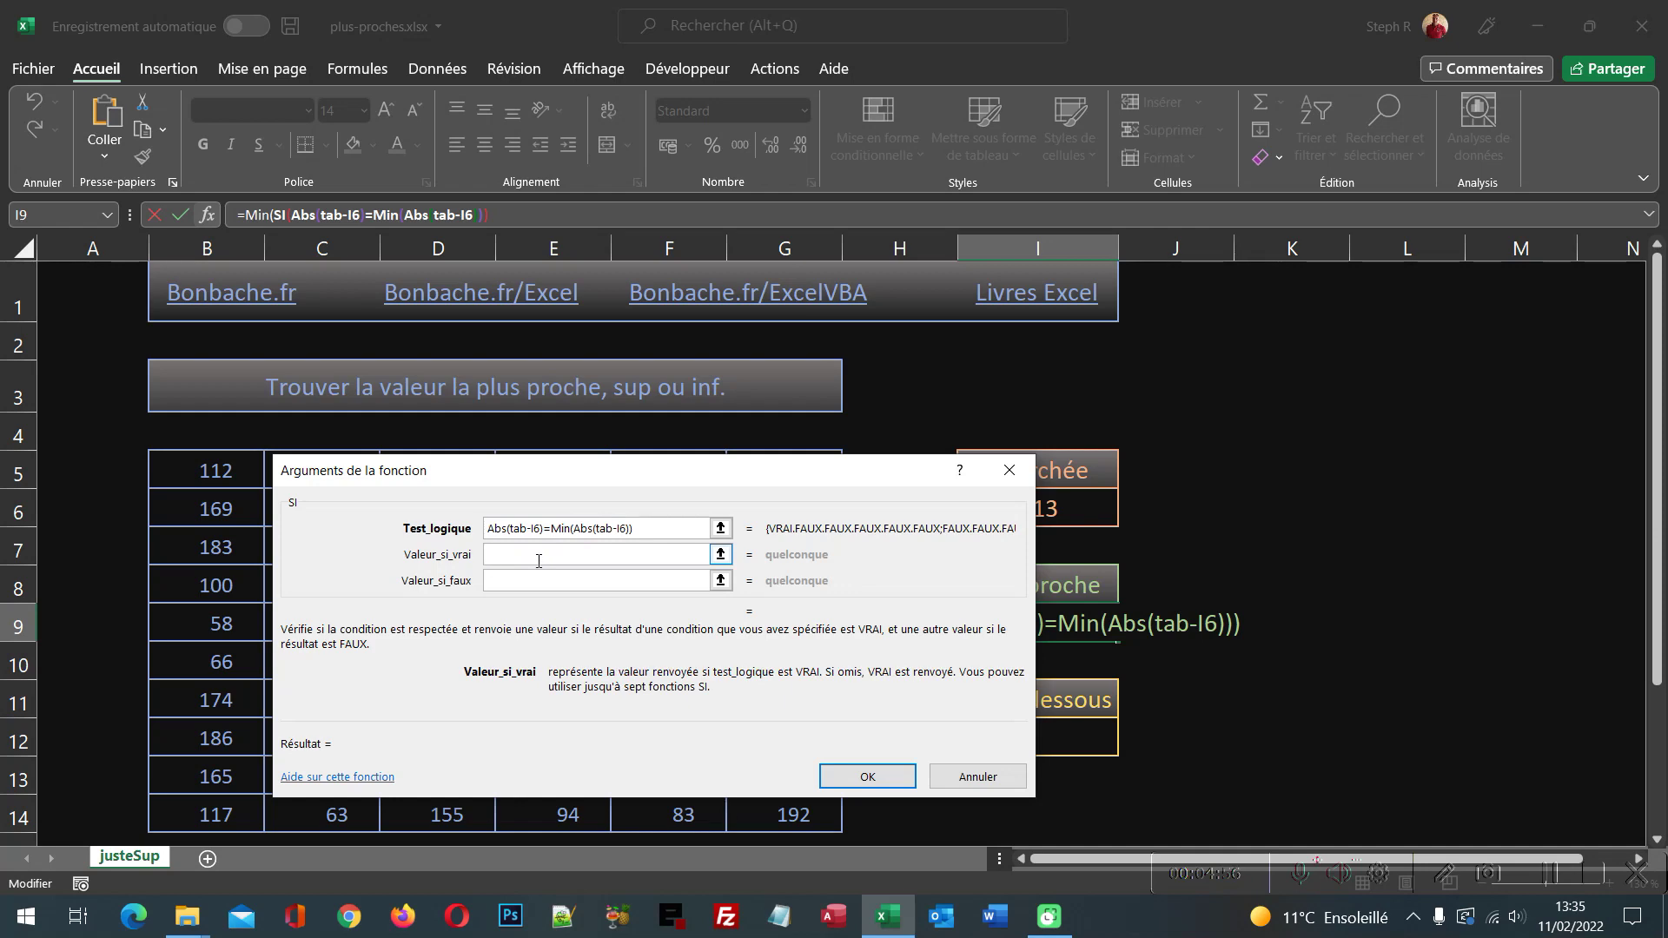
text(tab)
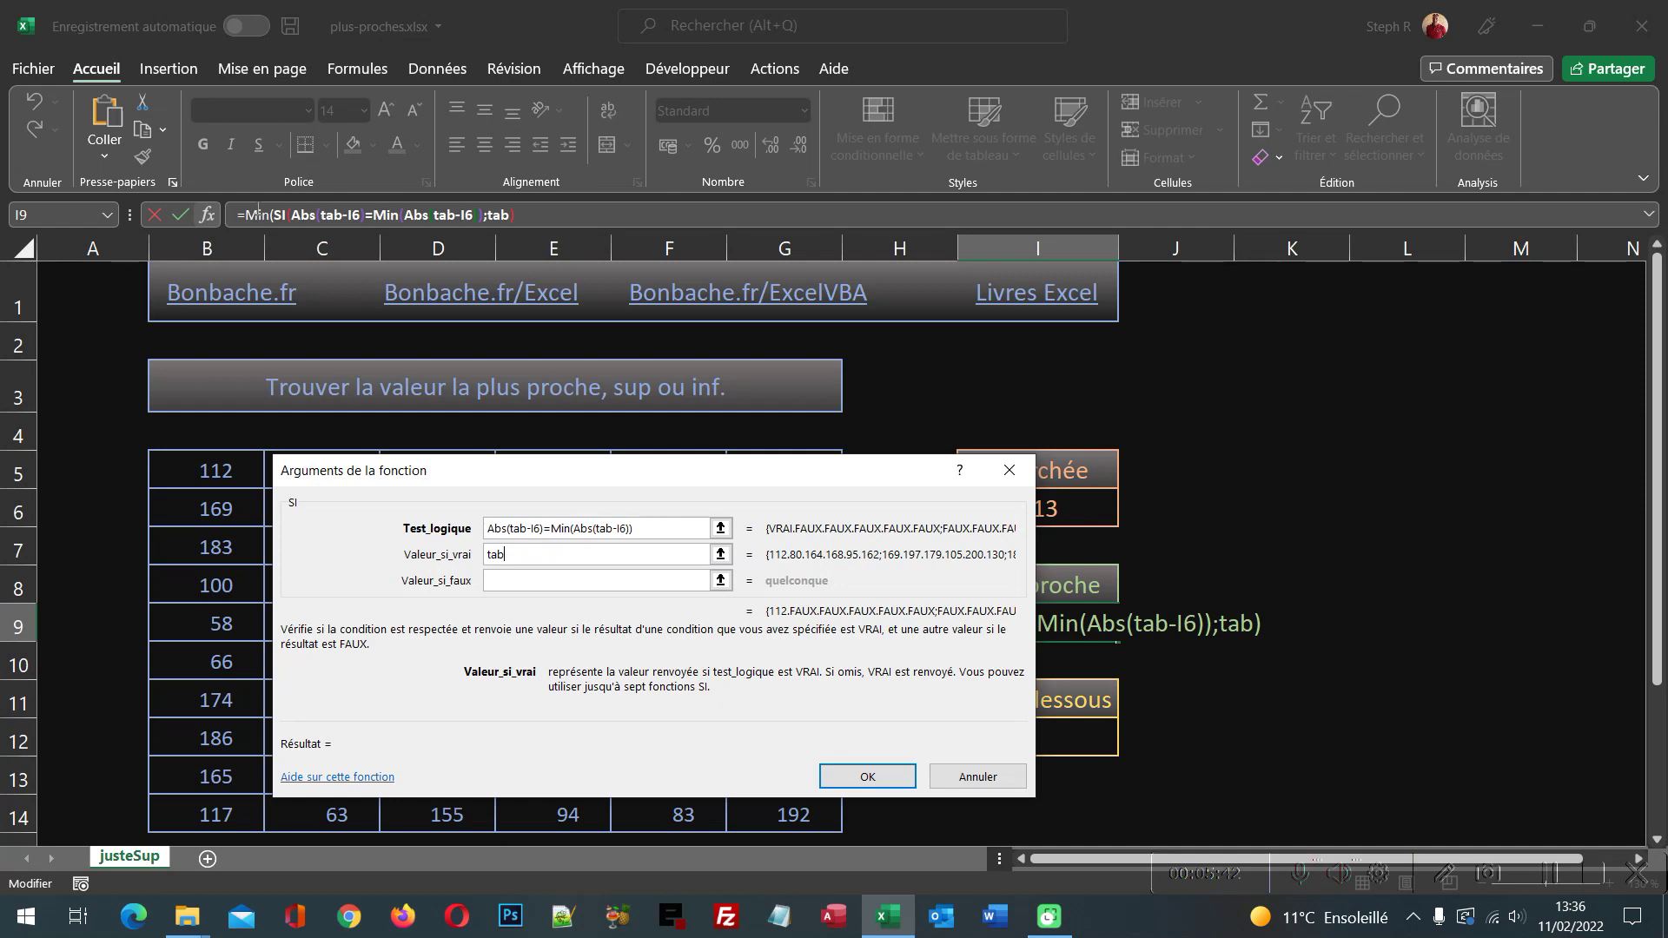
key(Return)
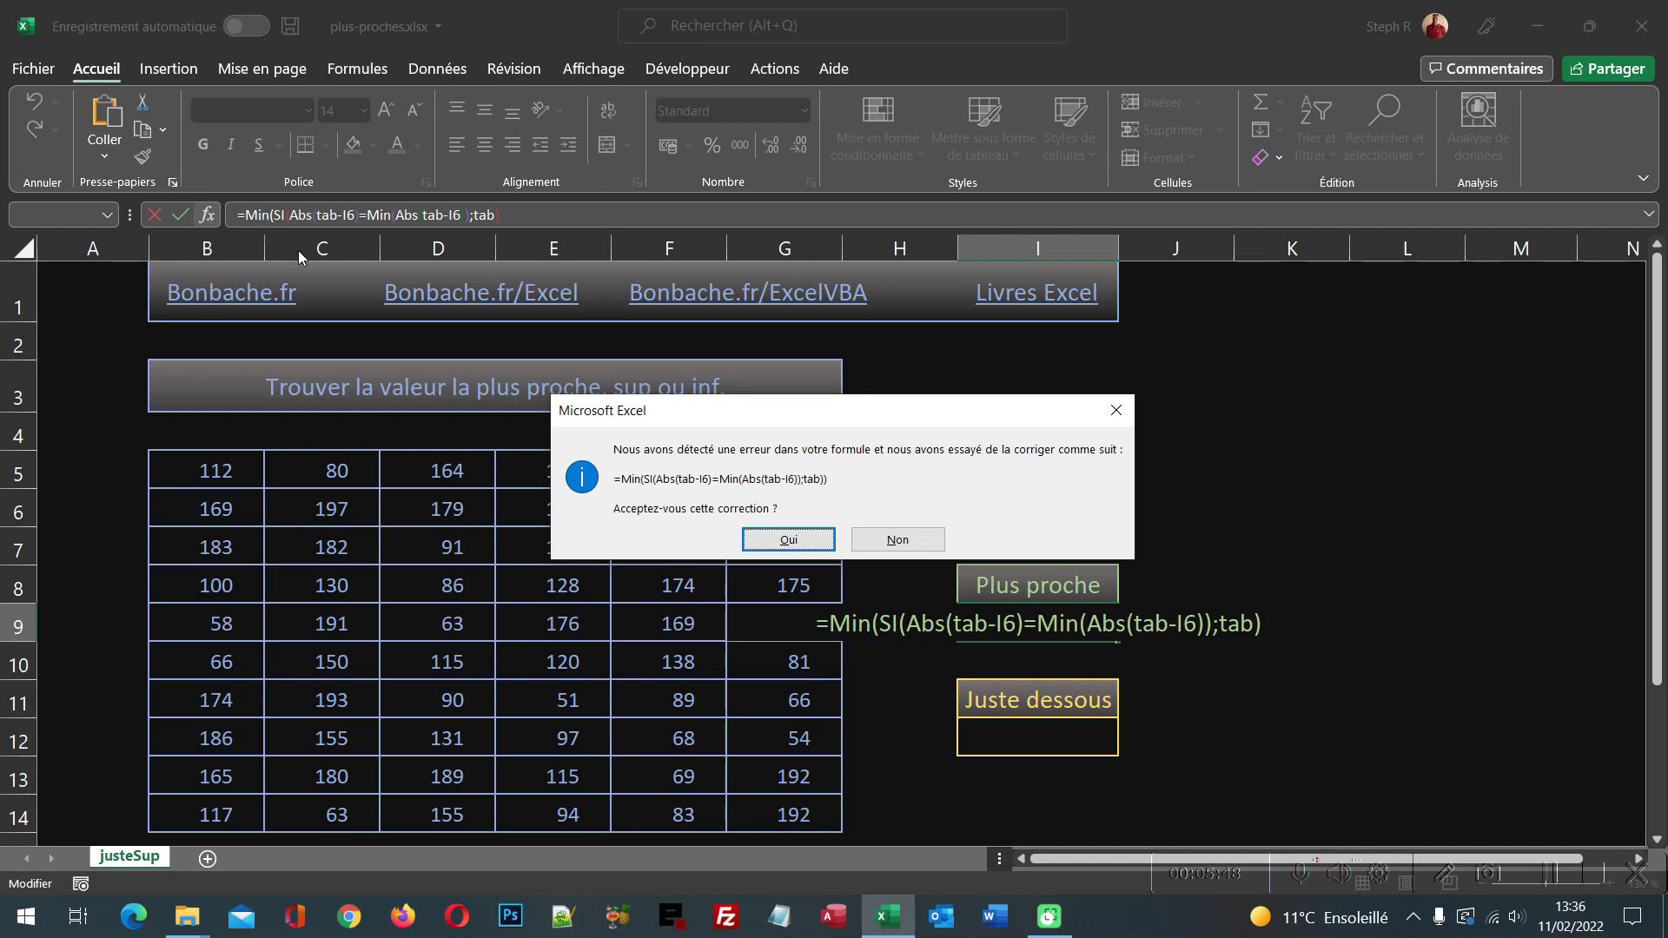
click(776, 540)
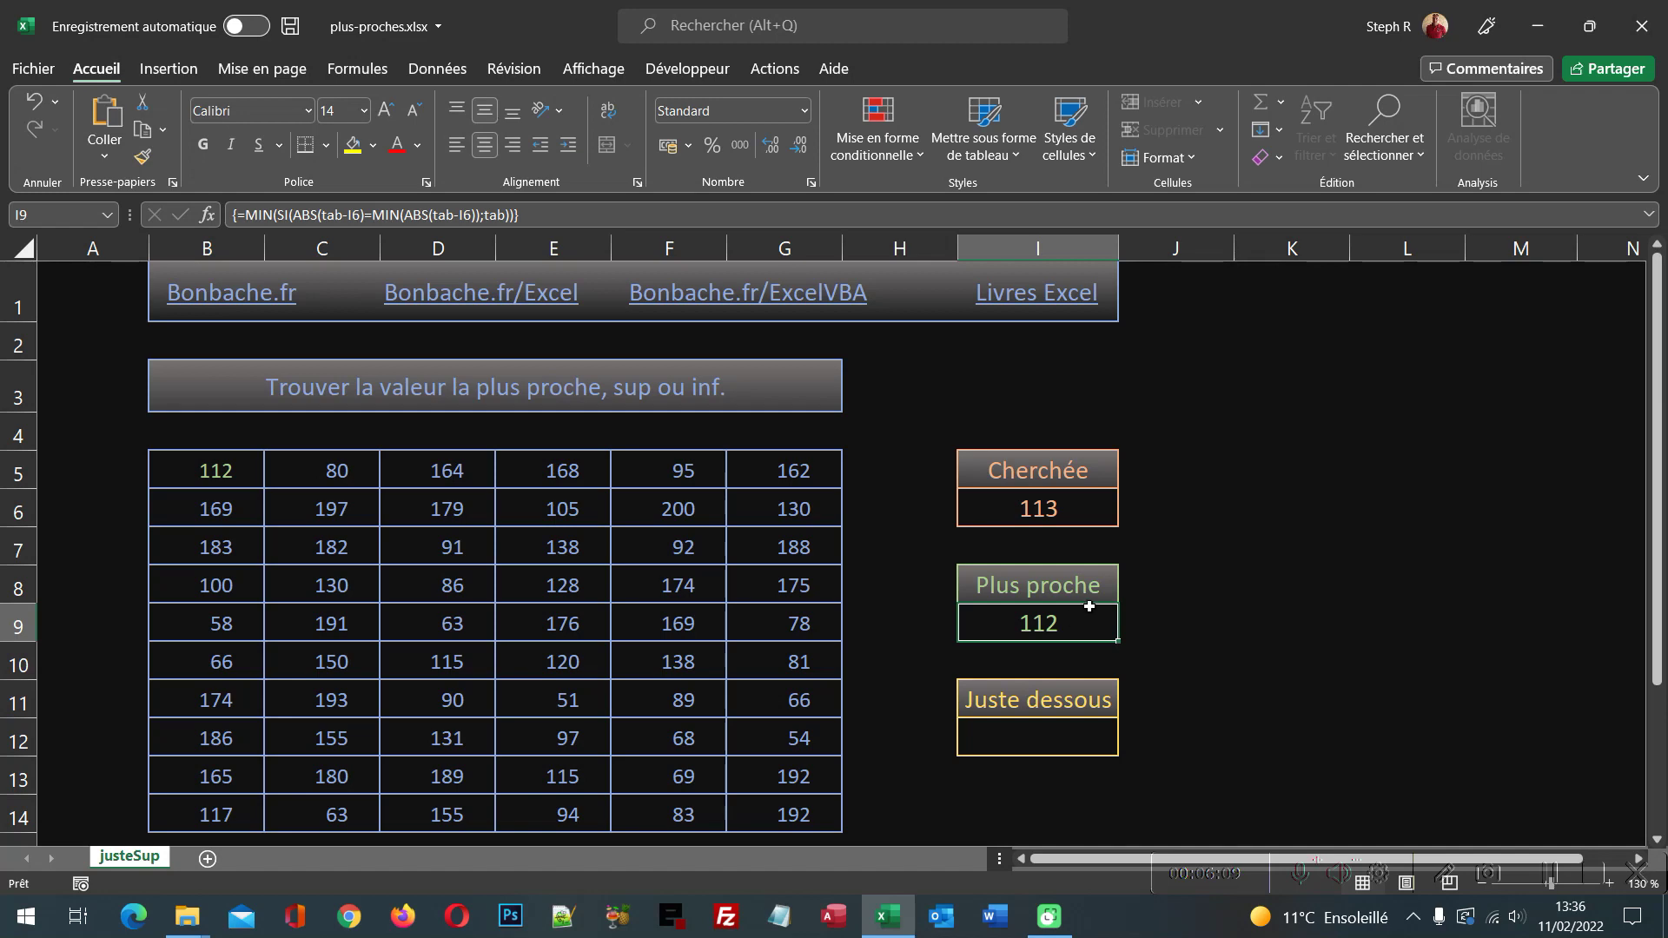
- Test the closest-value formula by setting the Cherchée cell I6 to 200 and to 199
click(1067, 514)
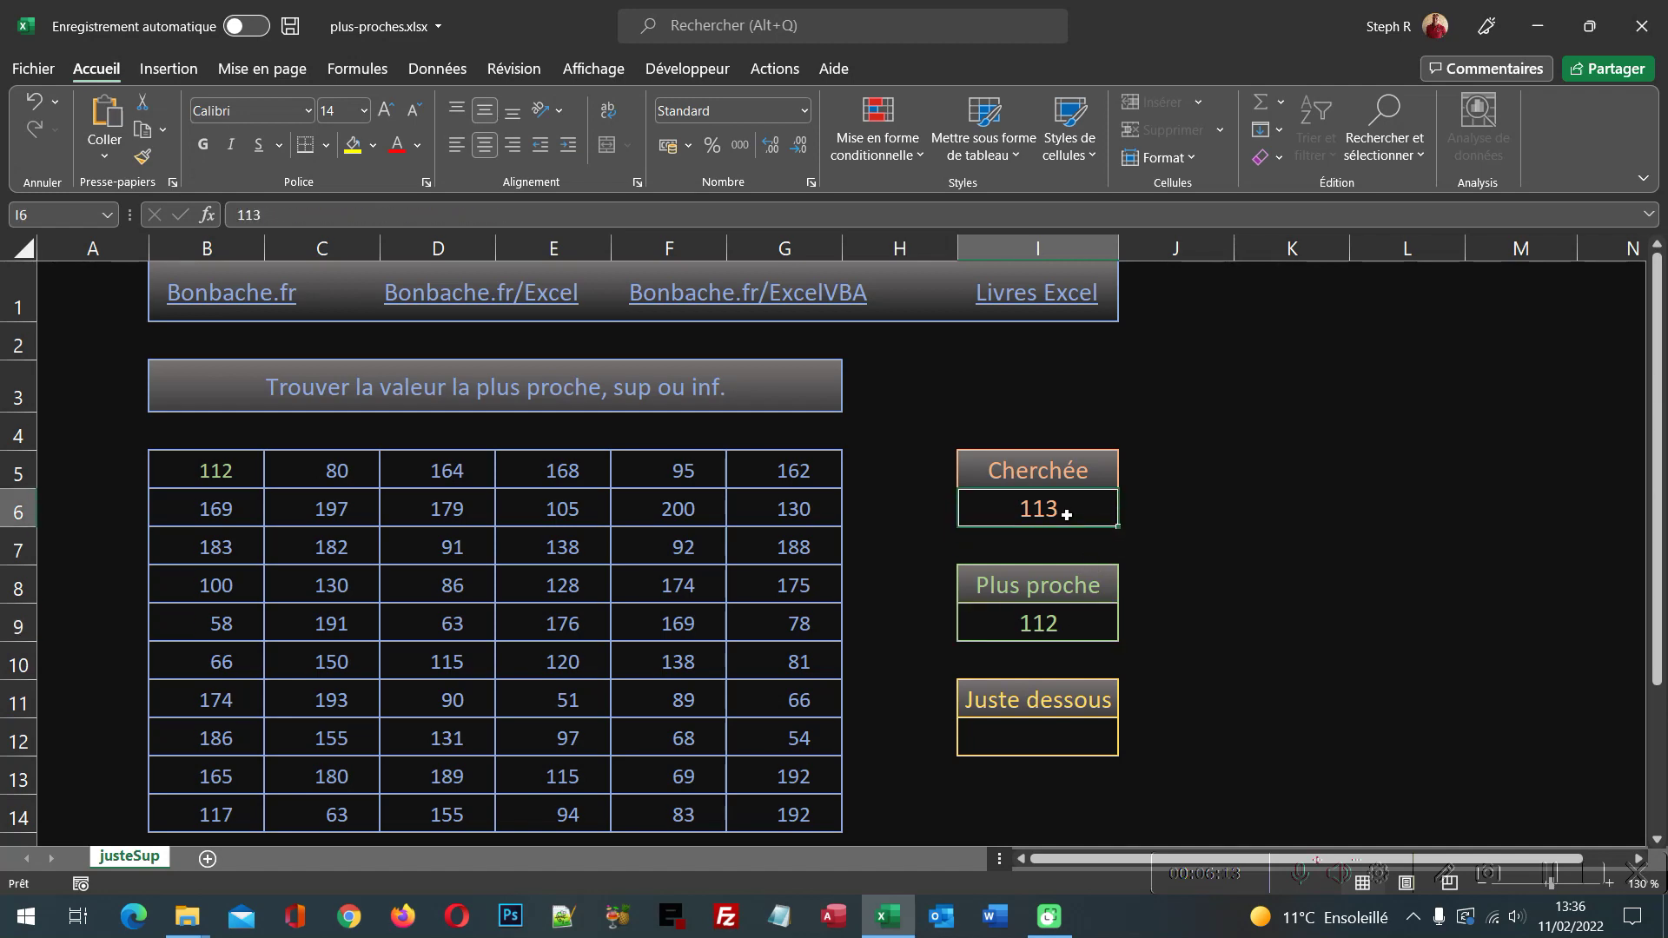
text(200)
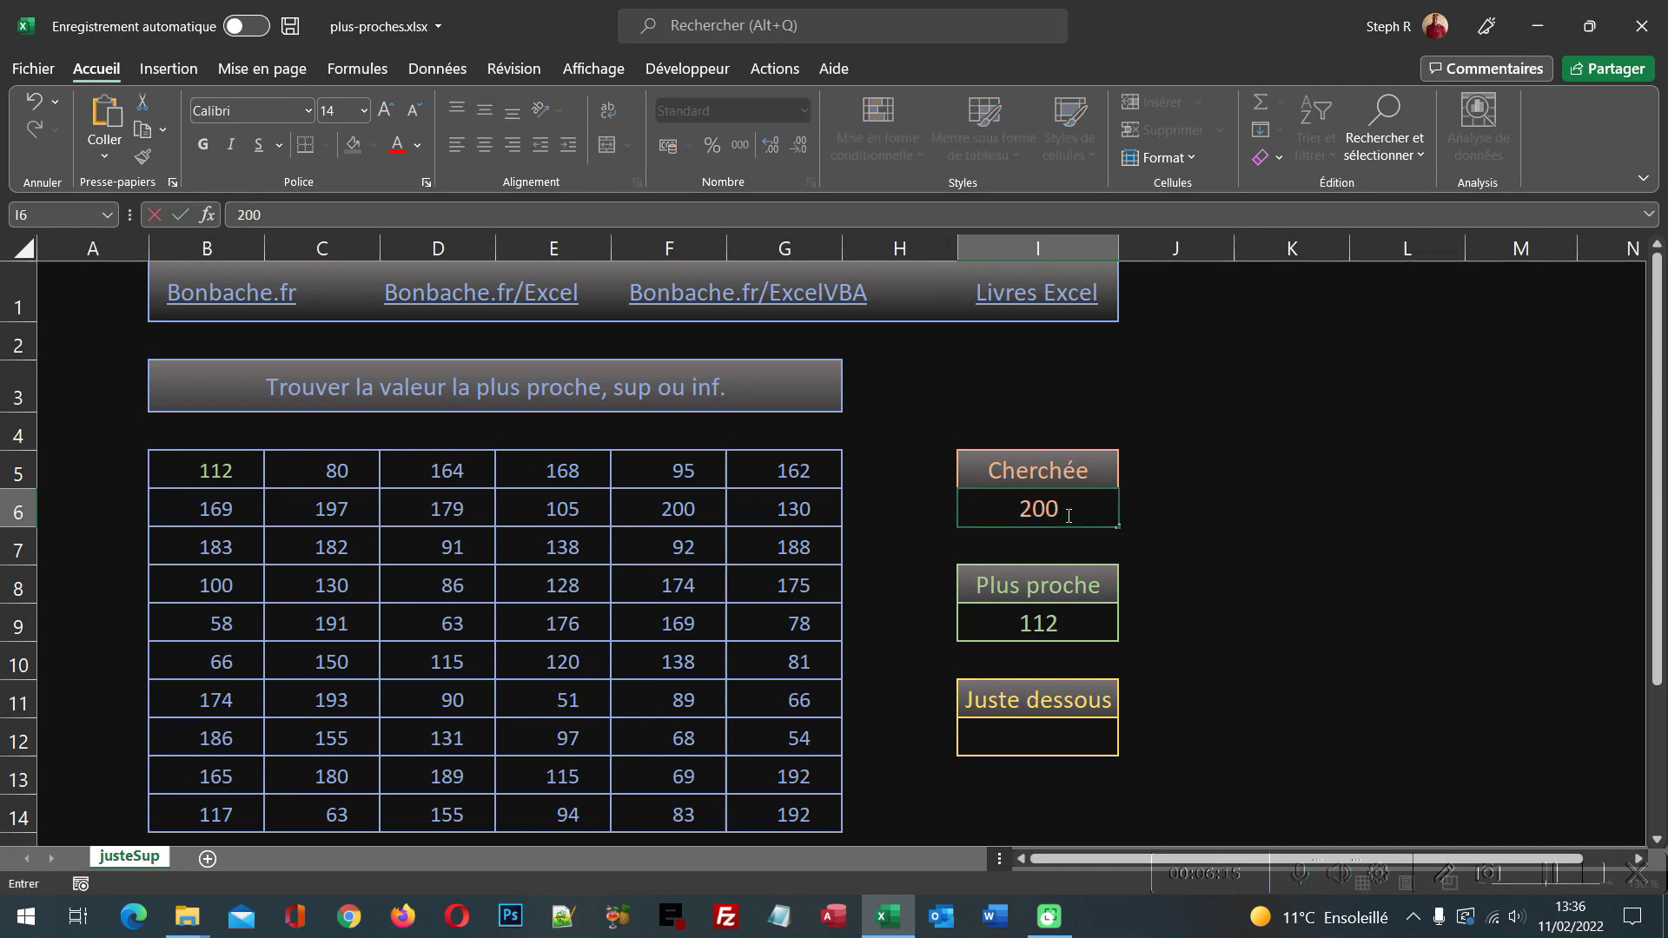
key(Return)
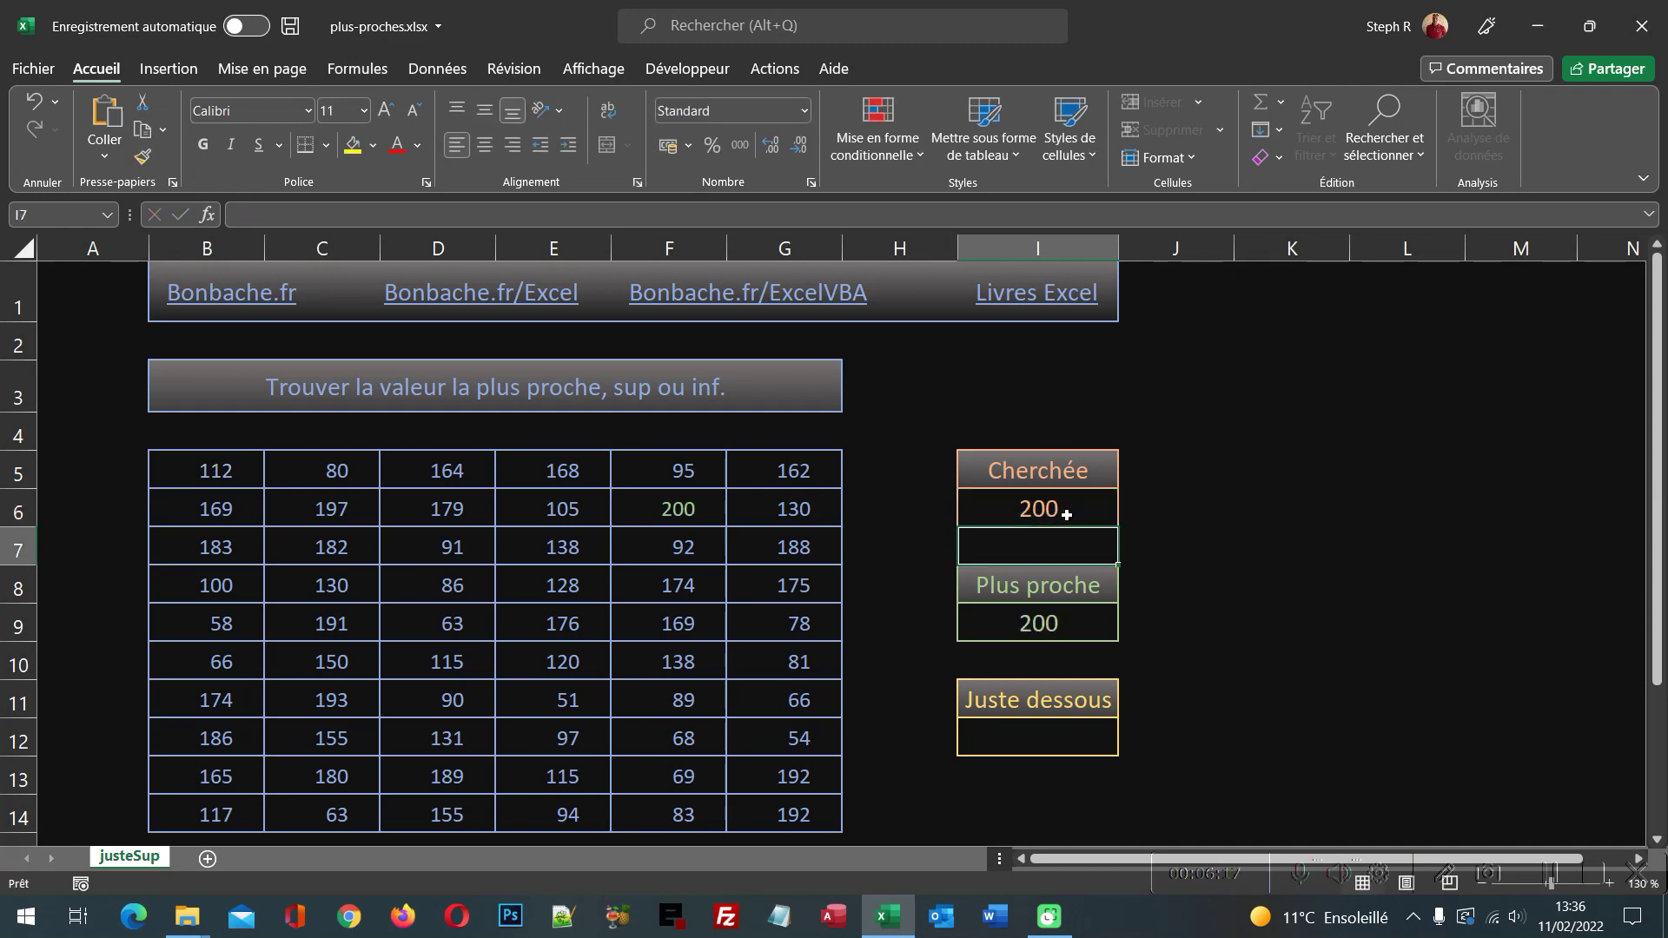
click(1066, 514)
text(199)
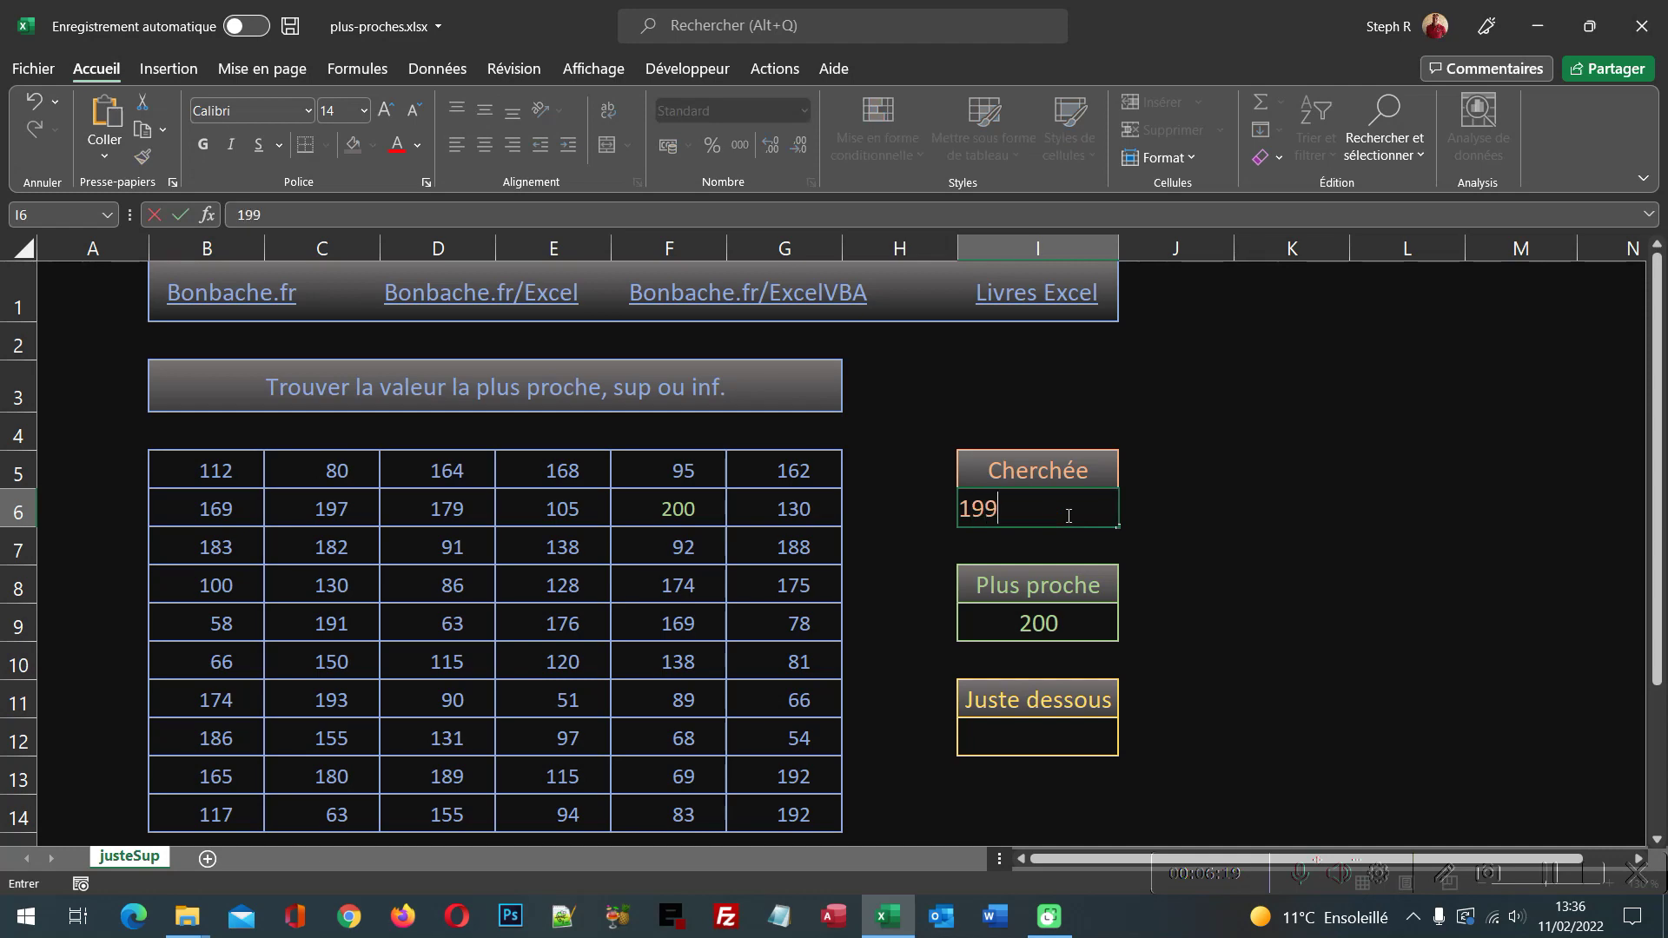
key(Return)
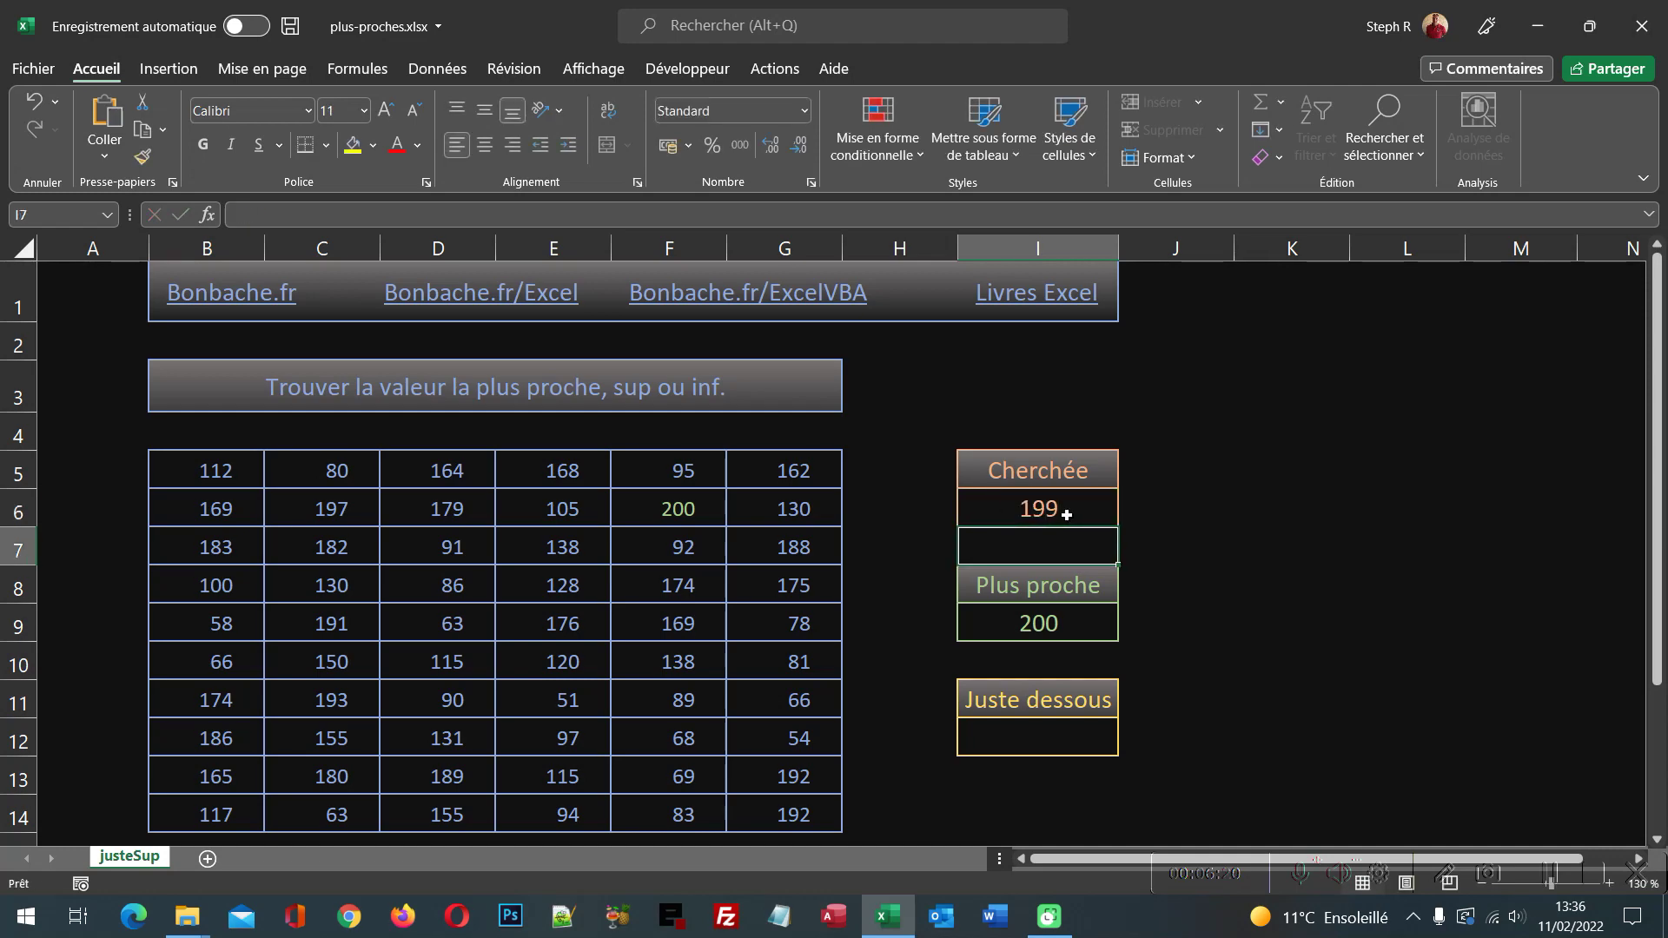
click(1067, 515)
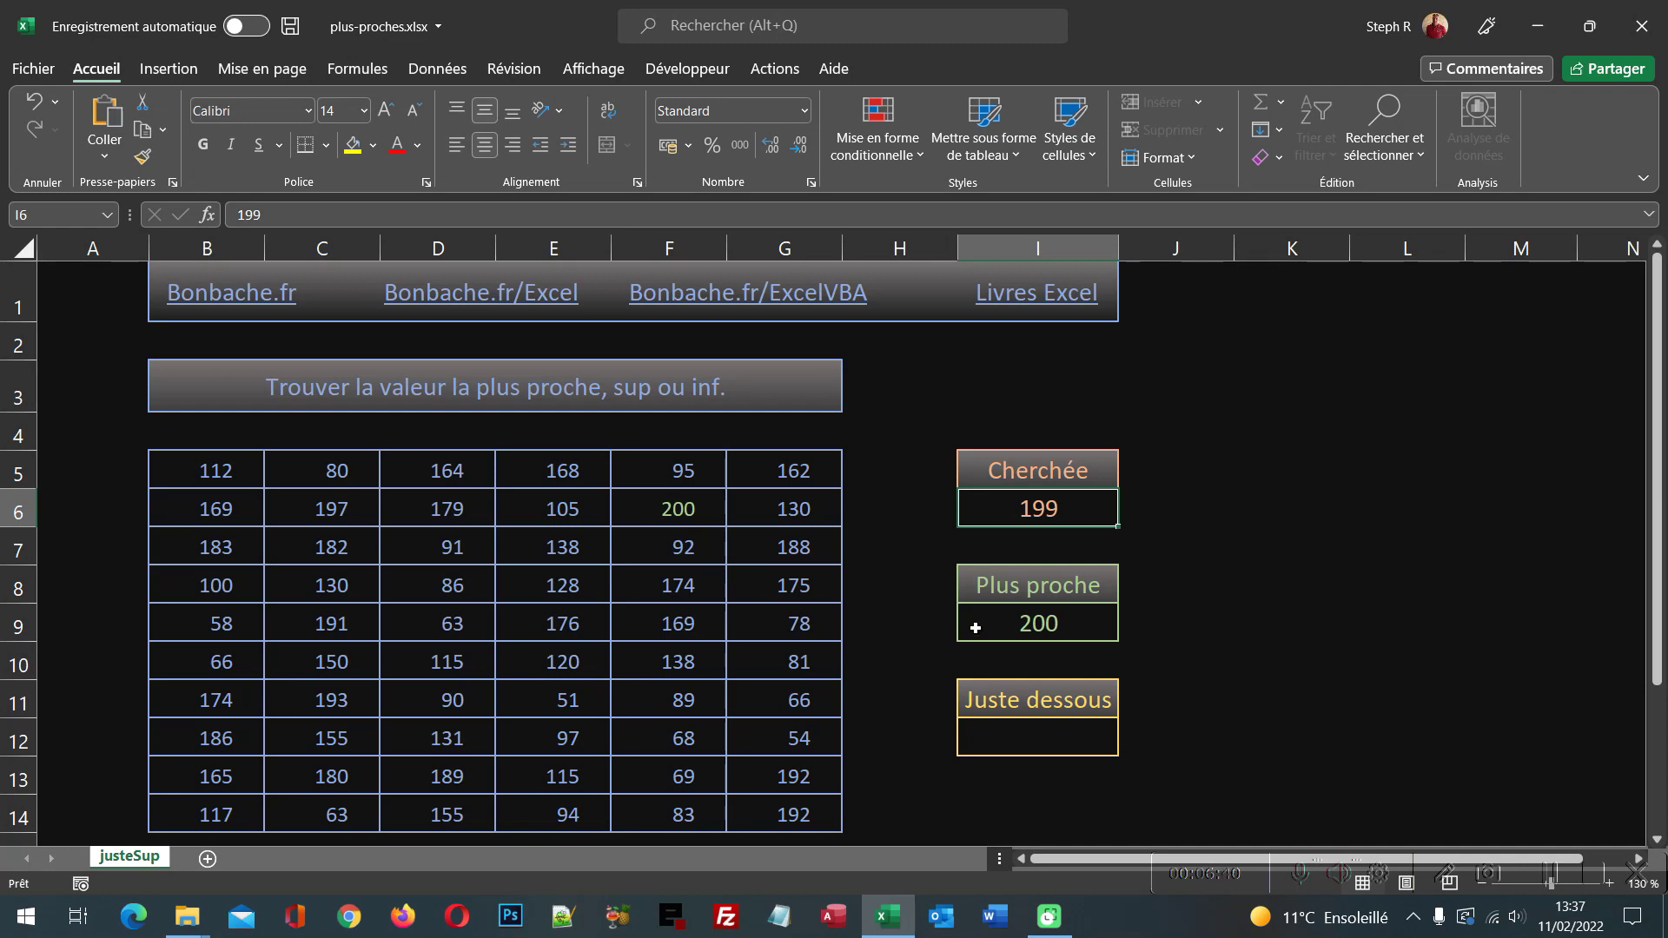
- Test the closest-value formula by entering 174, 175, 176, 177 and 178 in turn in the Cherchée cell I6
text(174)
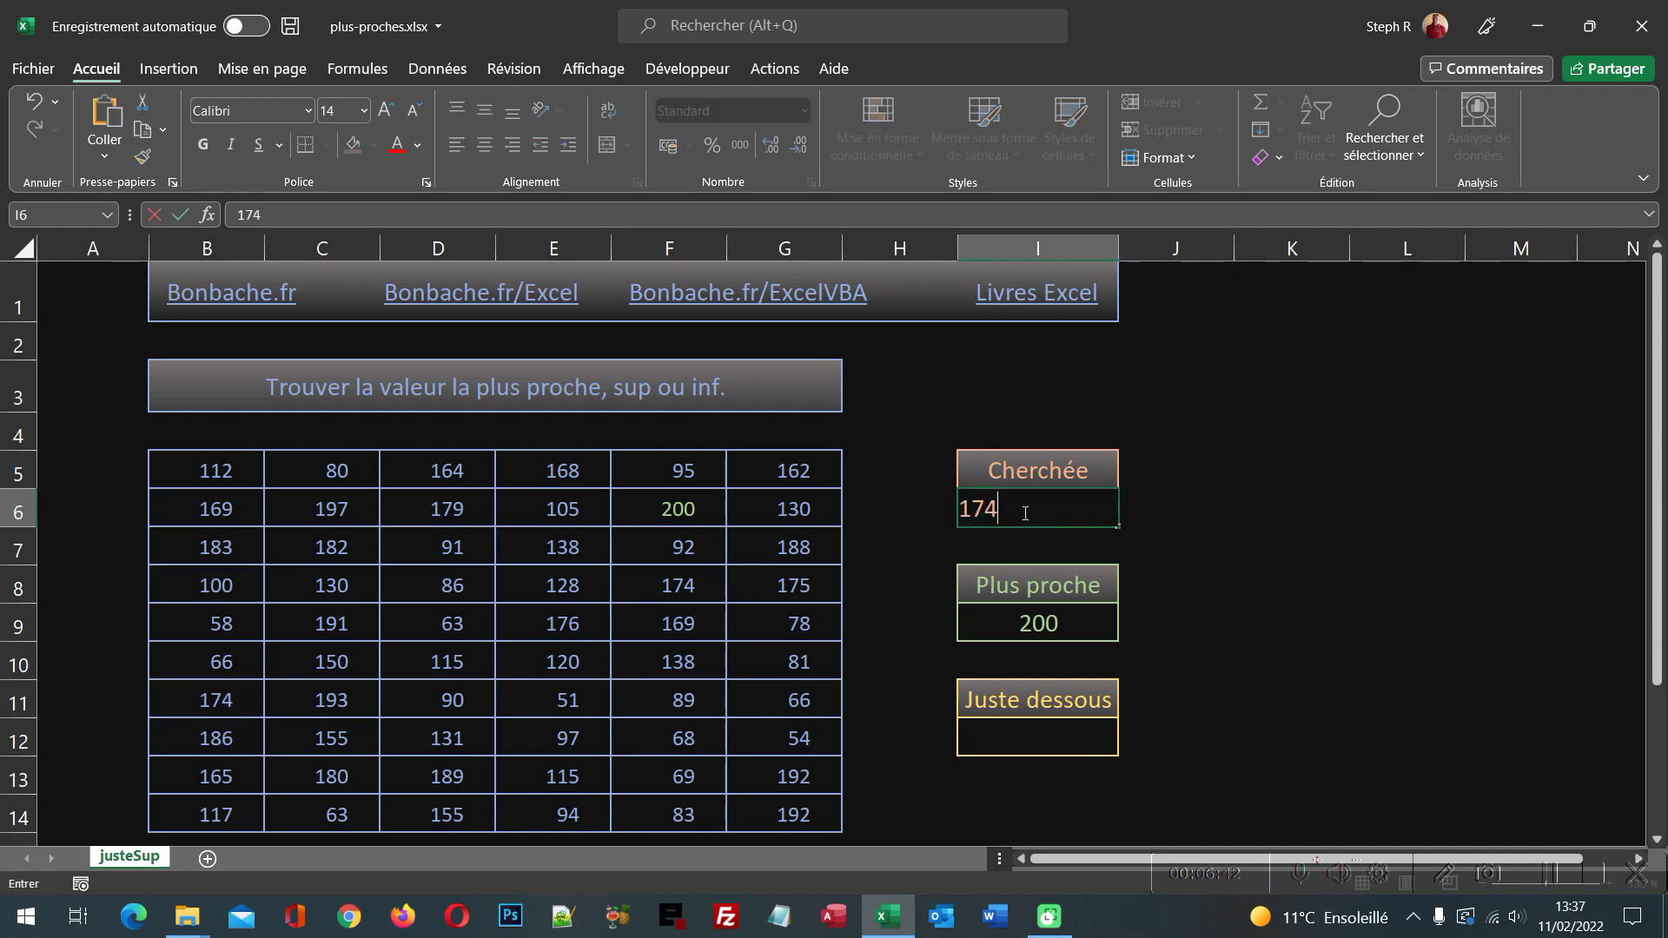
key(Return)
click(1024, 512)
text(175)
key(Return)
click(1023, 511)
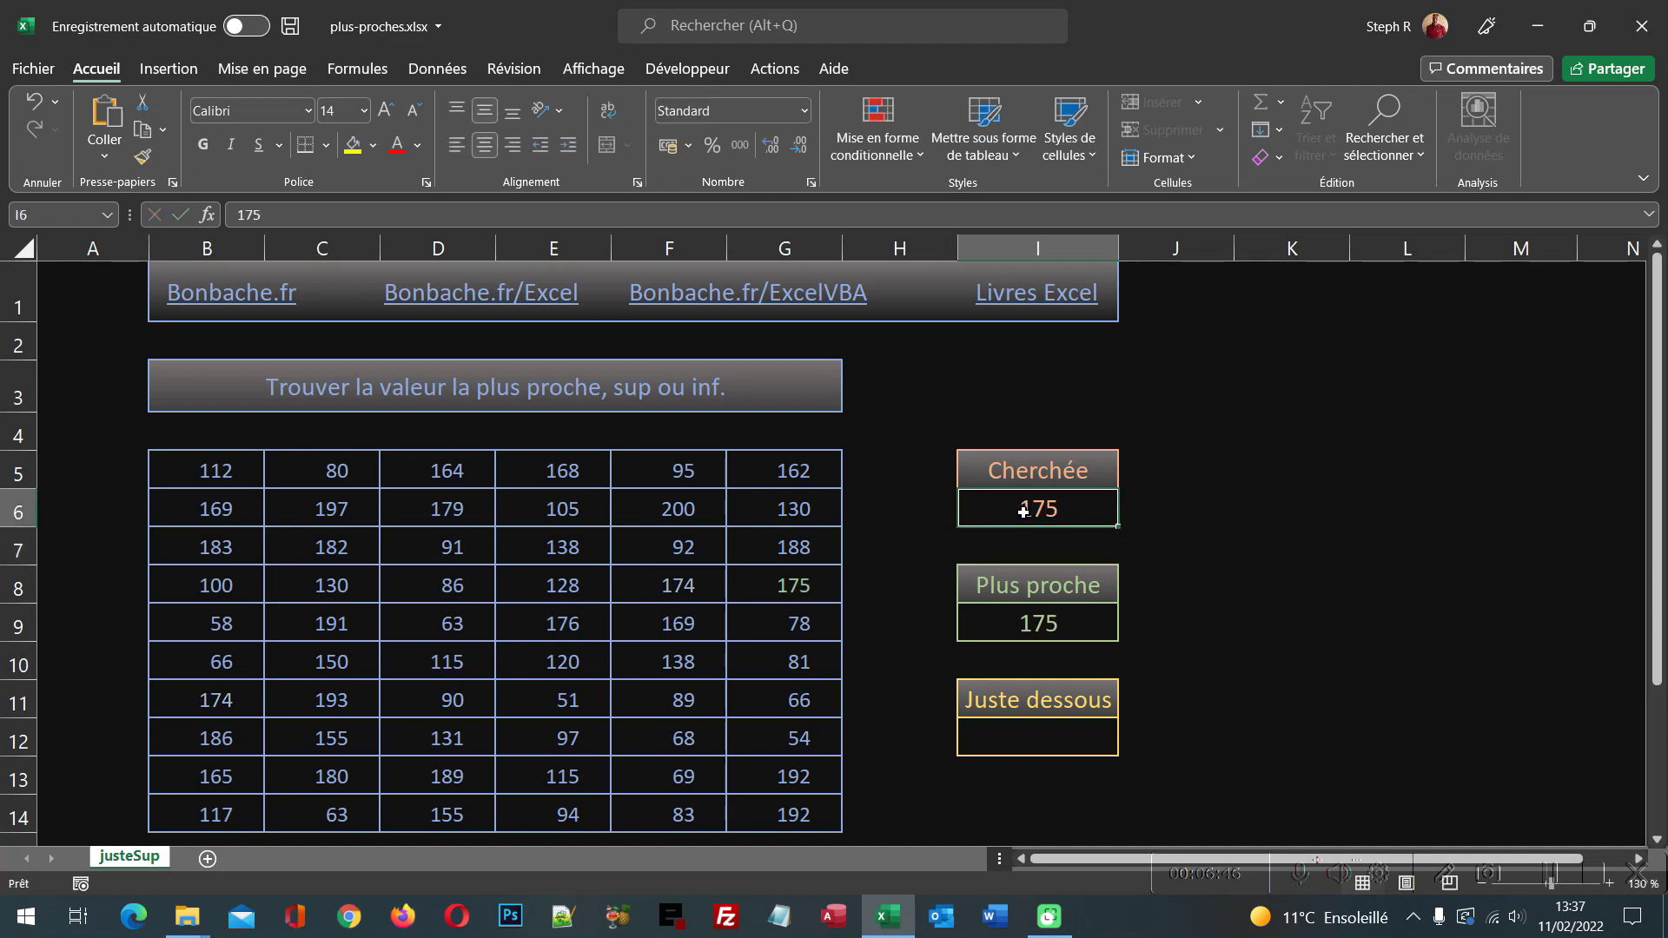
text(176)
key(Return)
click(1024, 511)
text(177)
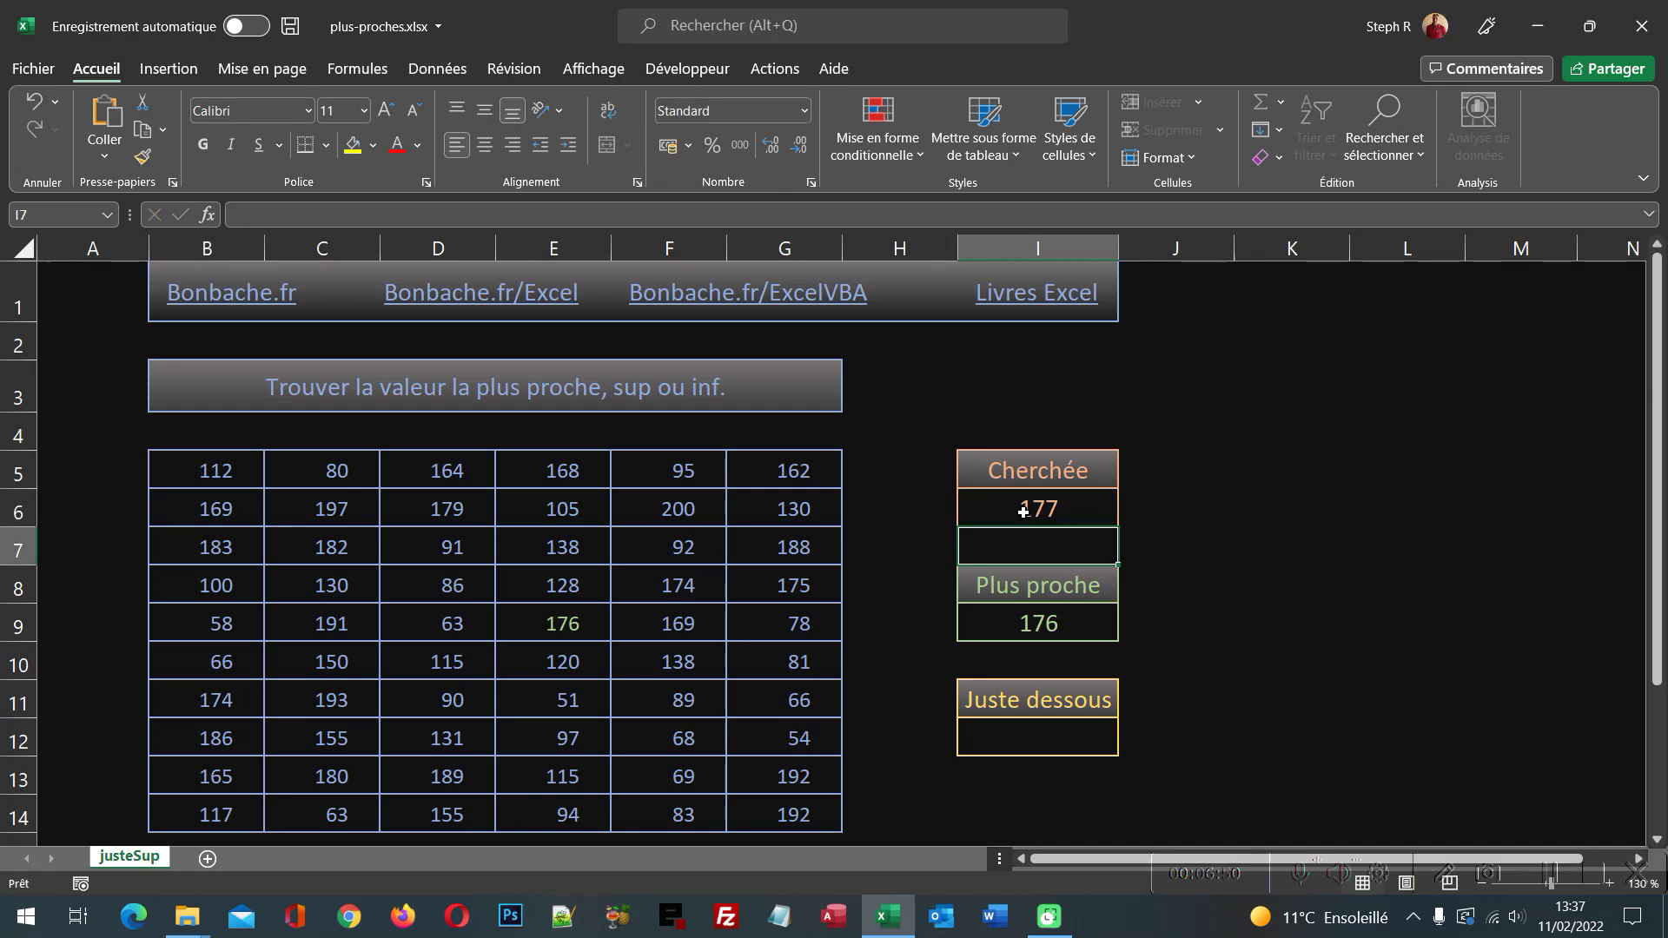
click(1061, 514)
text(178)
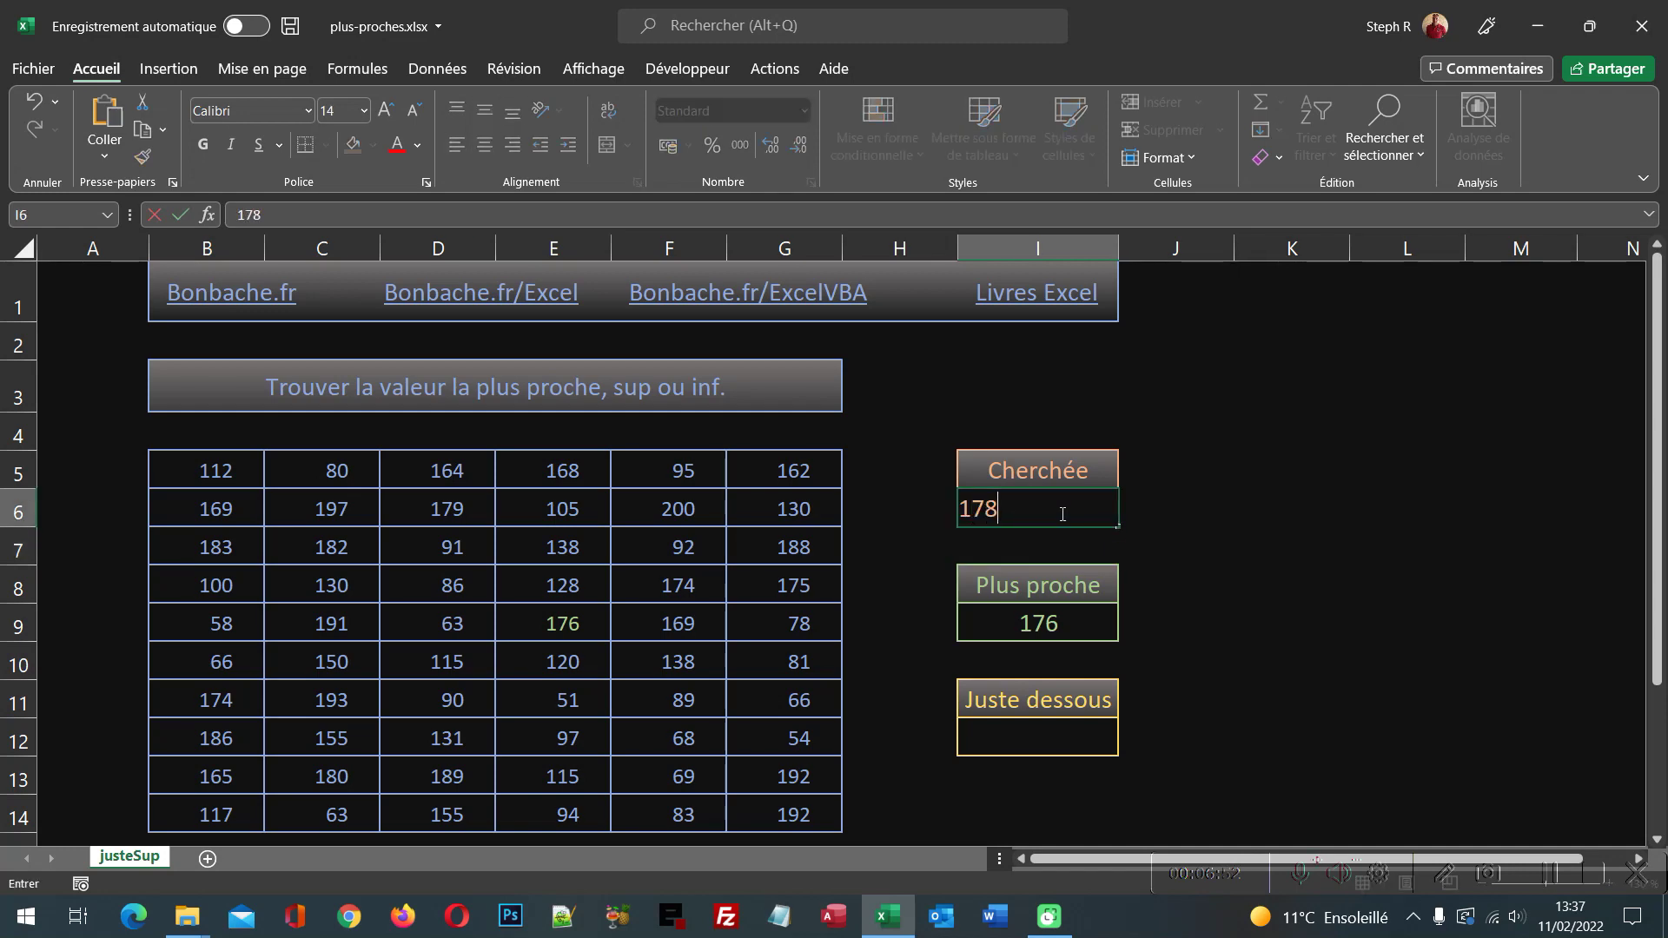
key(Return)
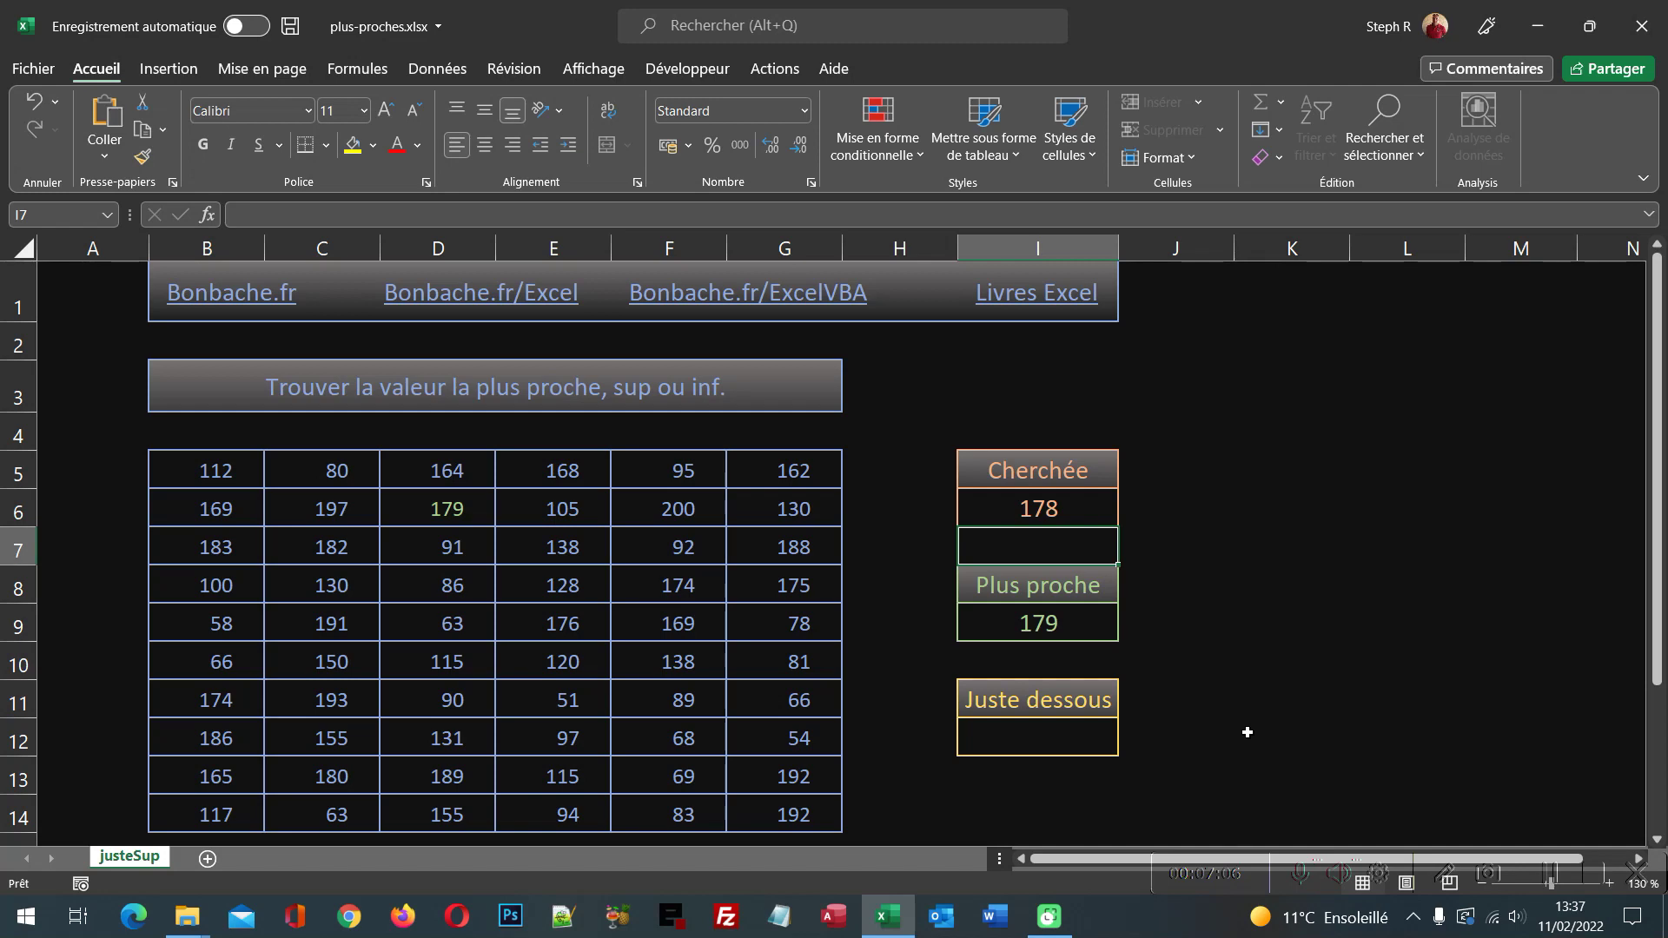
- Start the formula =Max(Si( in the Juste dessous cell I12 and open the function arguments assistant for SI
click(1093, 741)
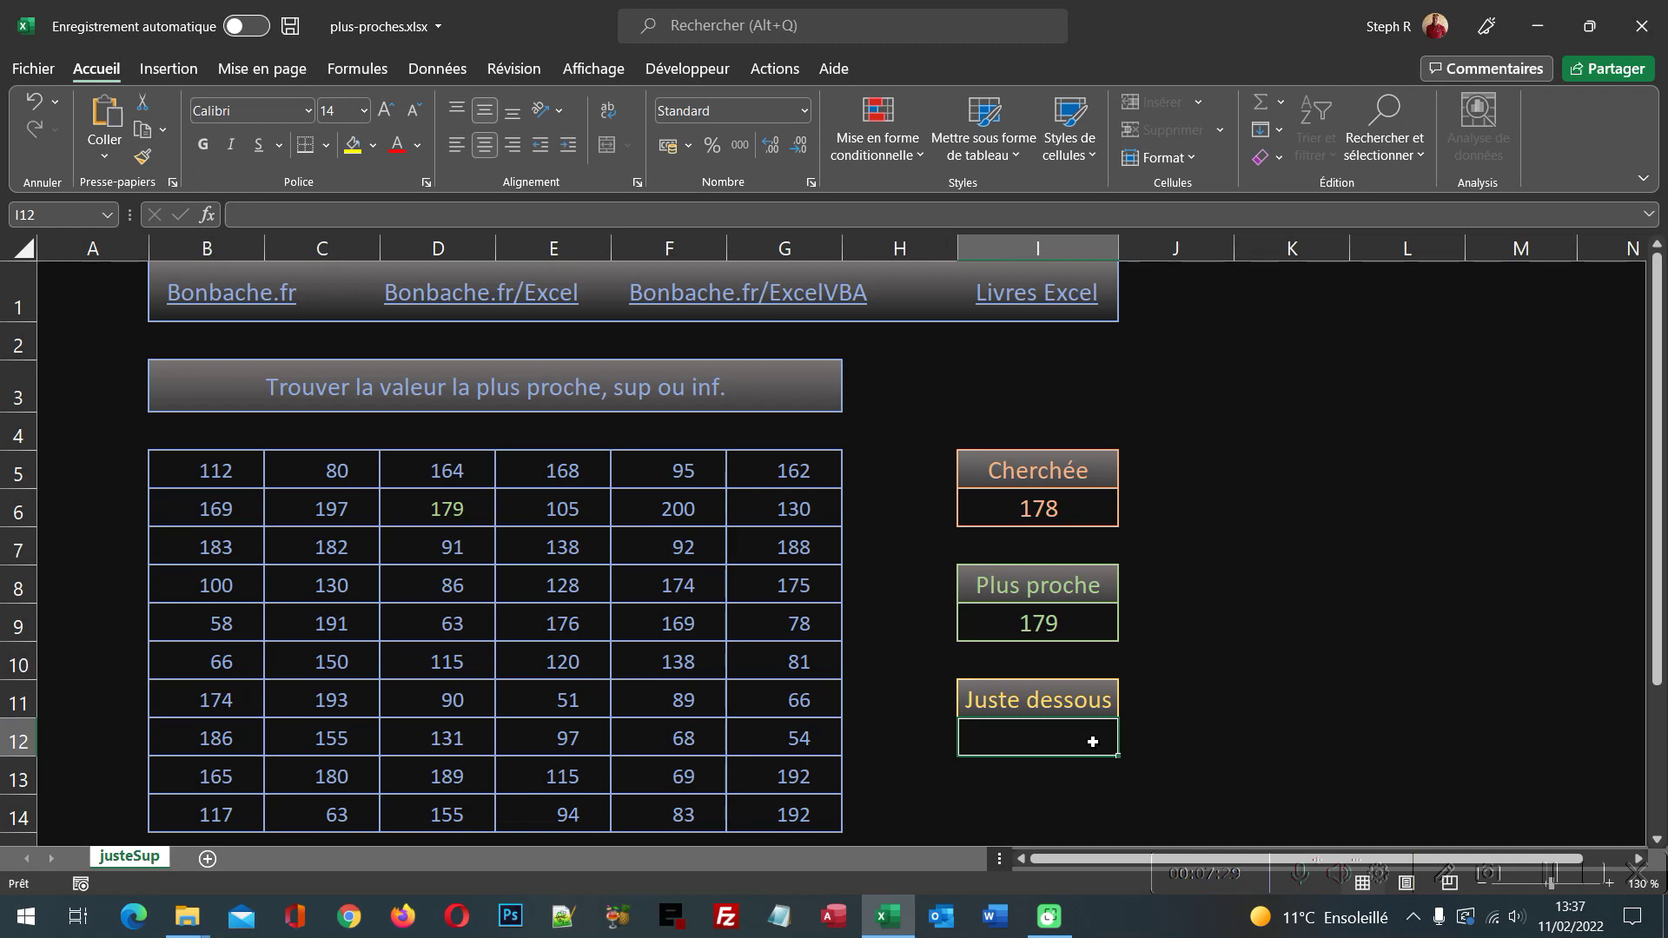
text(=)
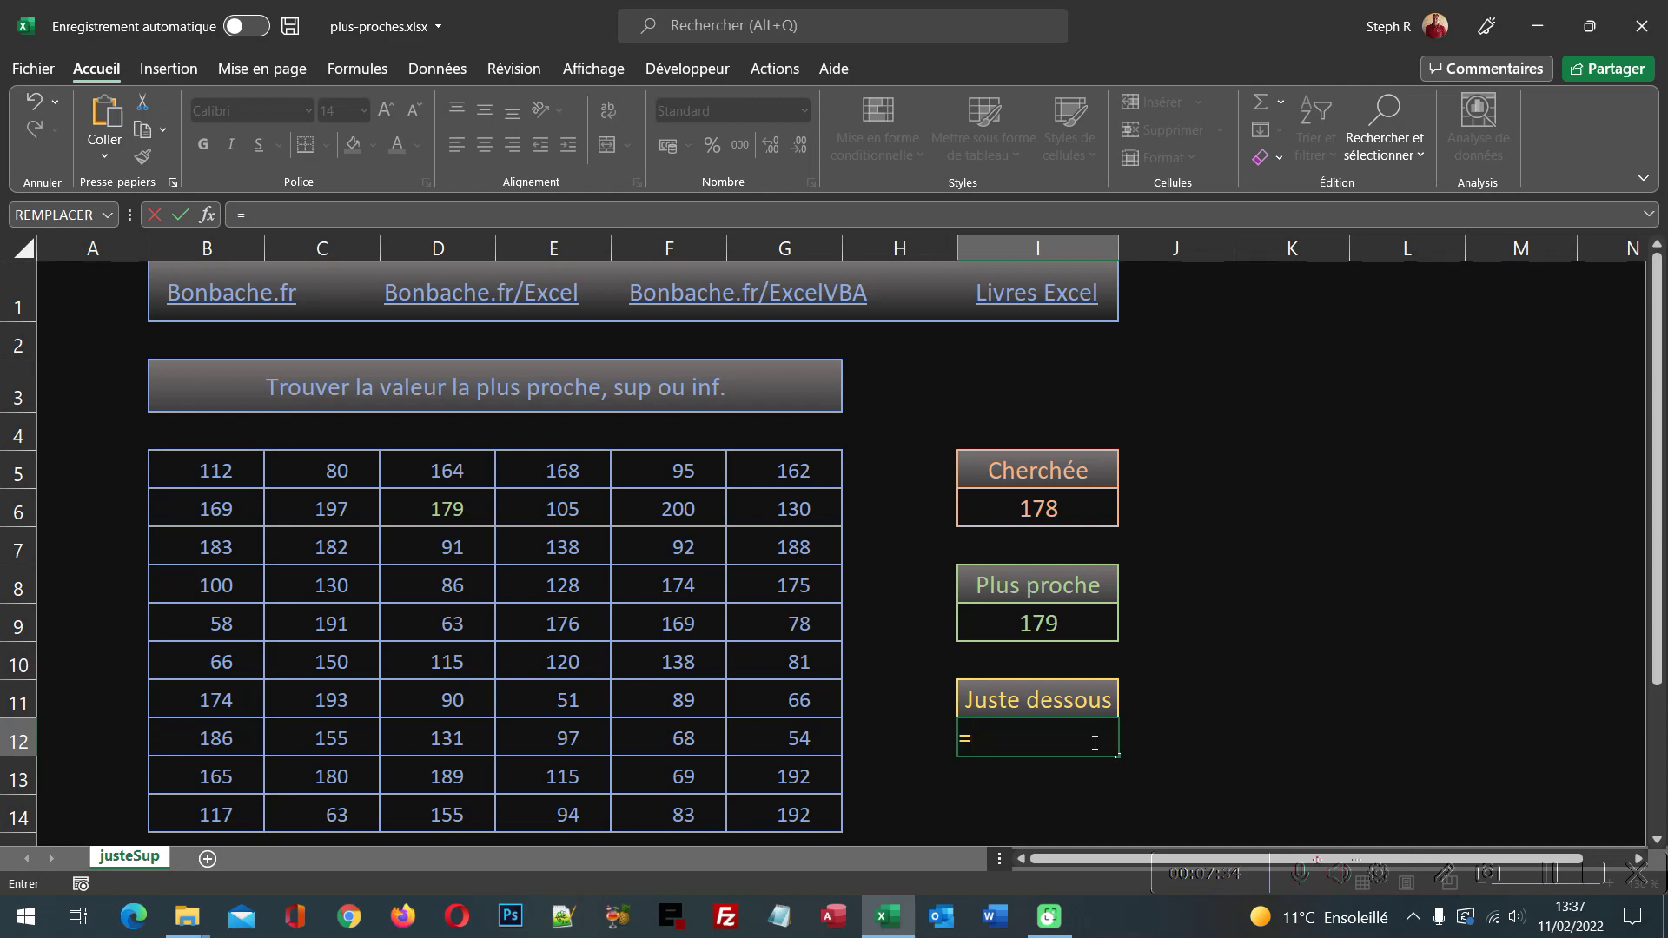
text(Ma)
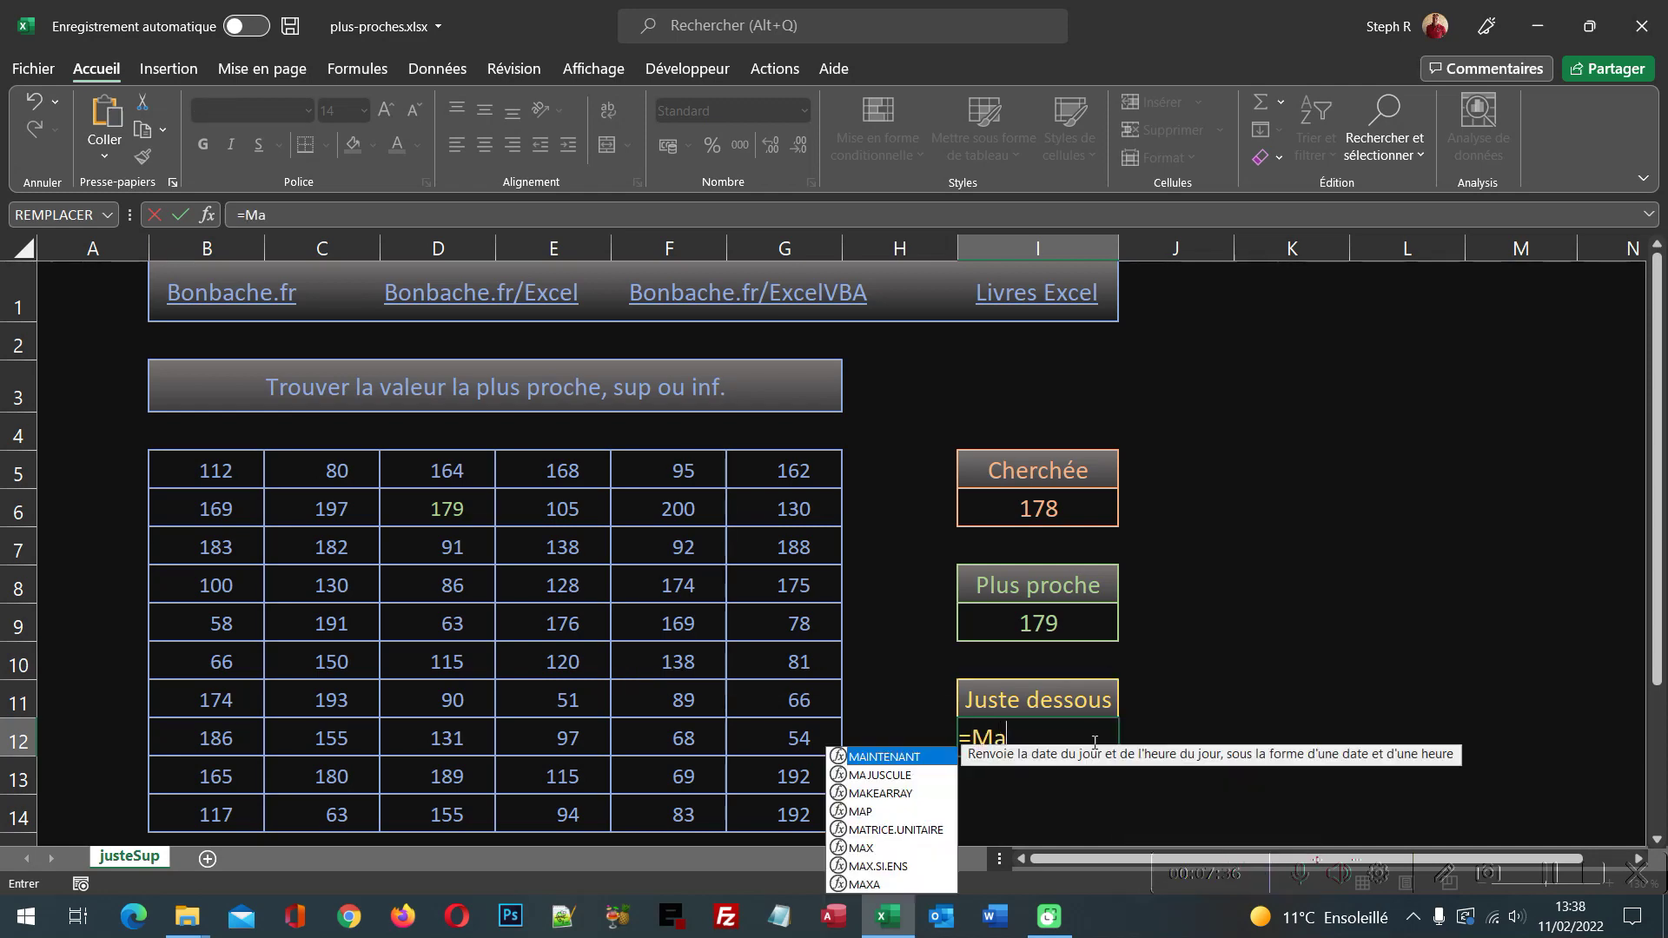
text(x()
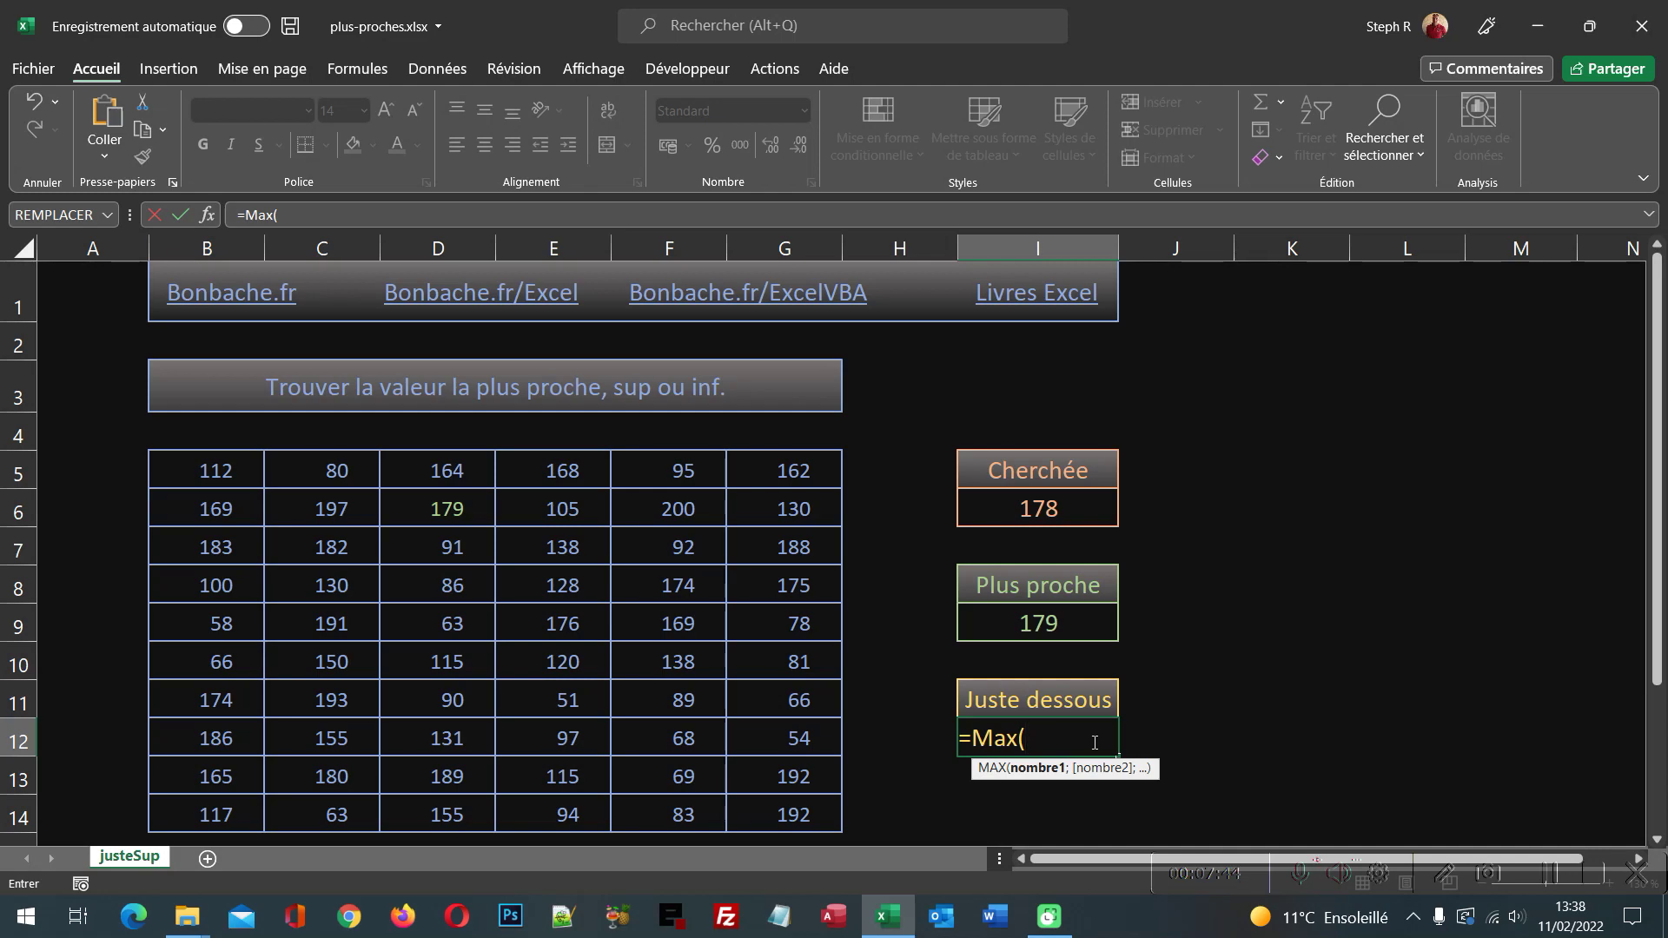
text(Si)
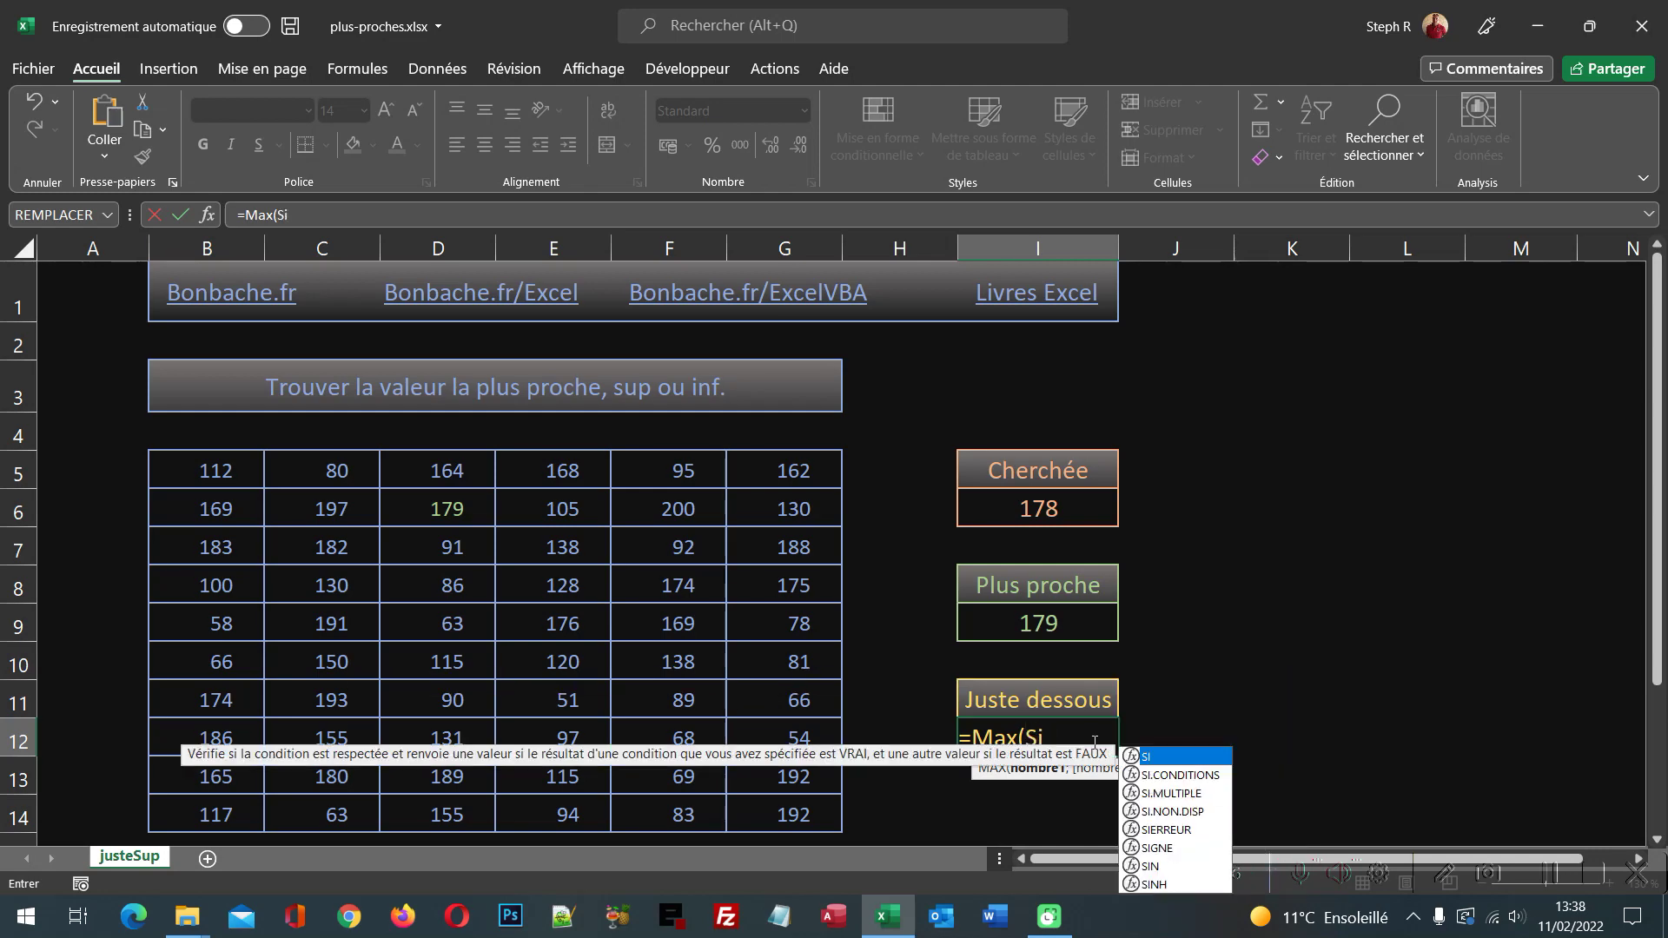
text(()
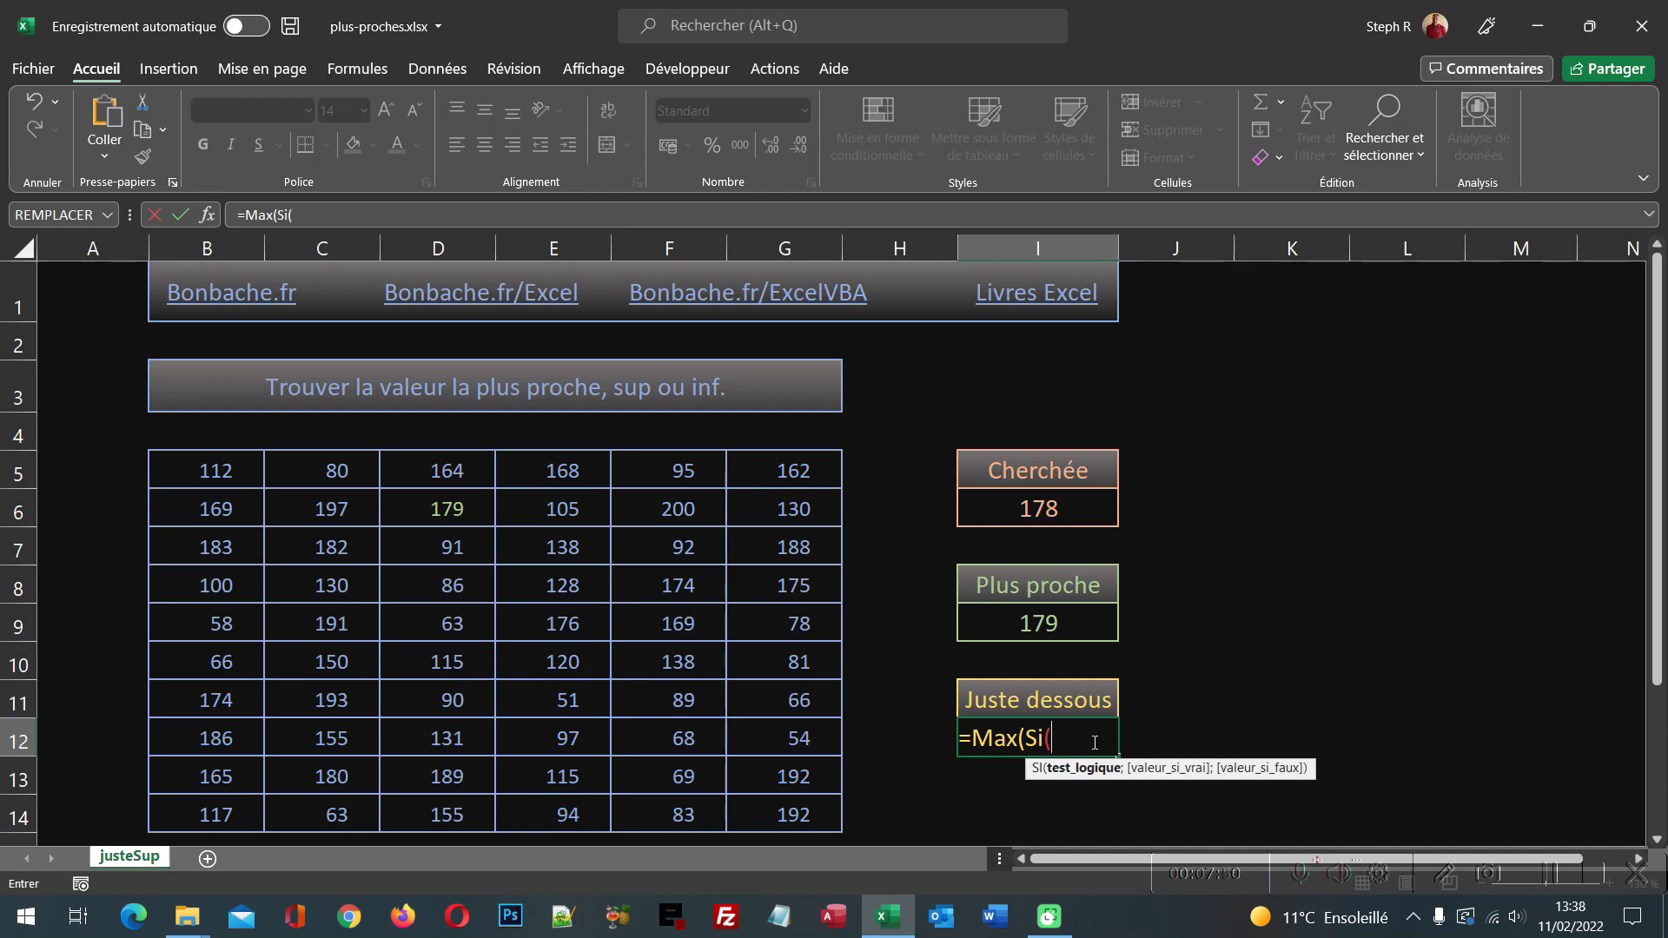
click(212, 223)
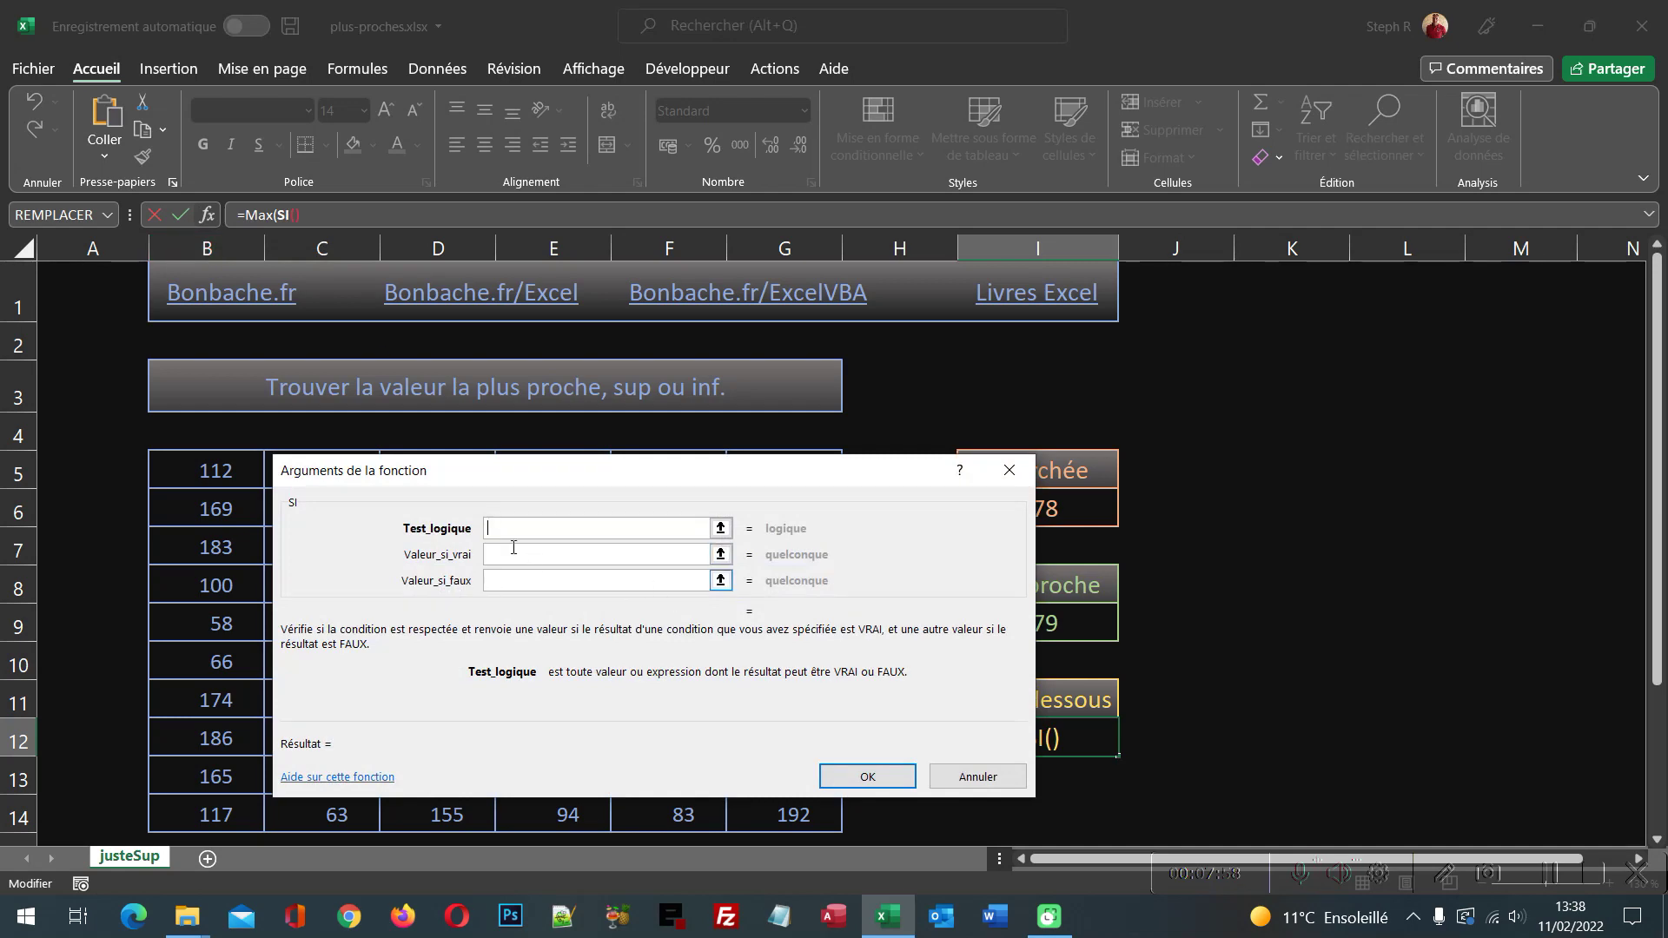
- Set SI's Test_logique argument to tab<I6, comparing the table's values with the Cherchée cell
text(tab)
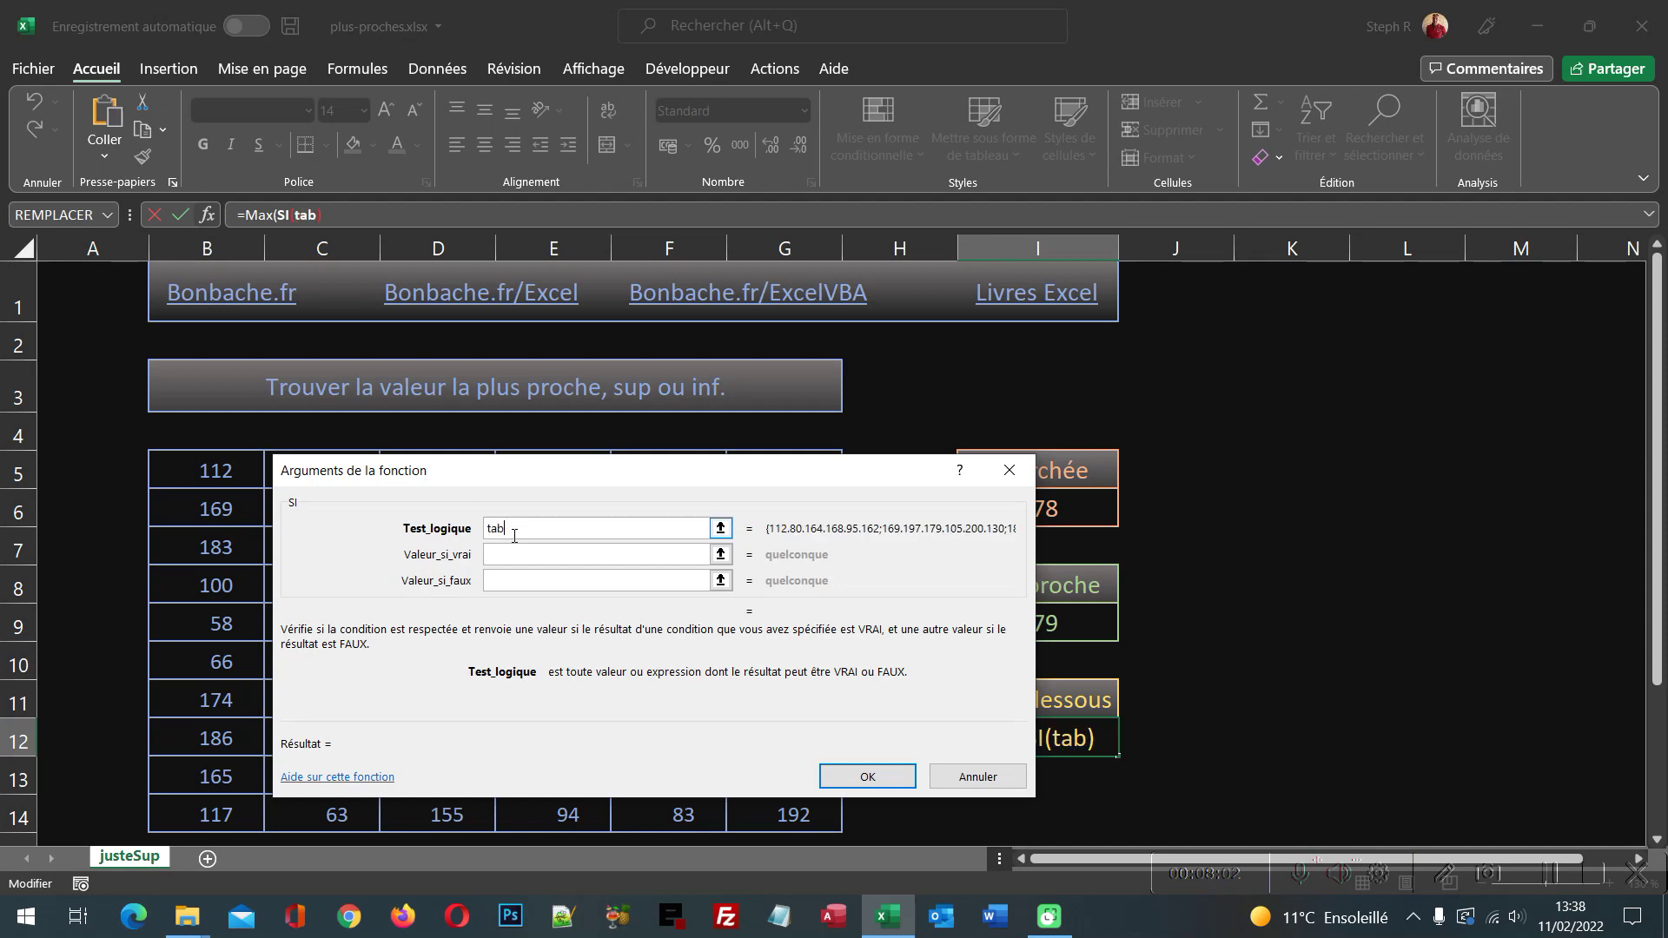
text(<)
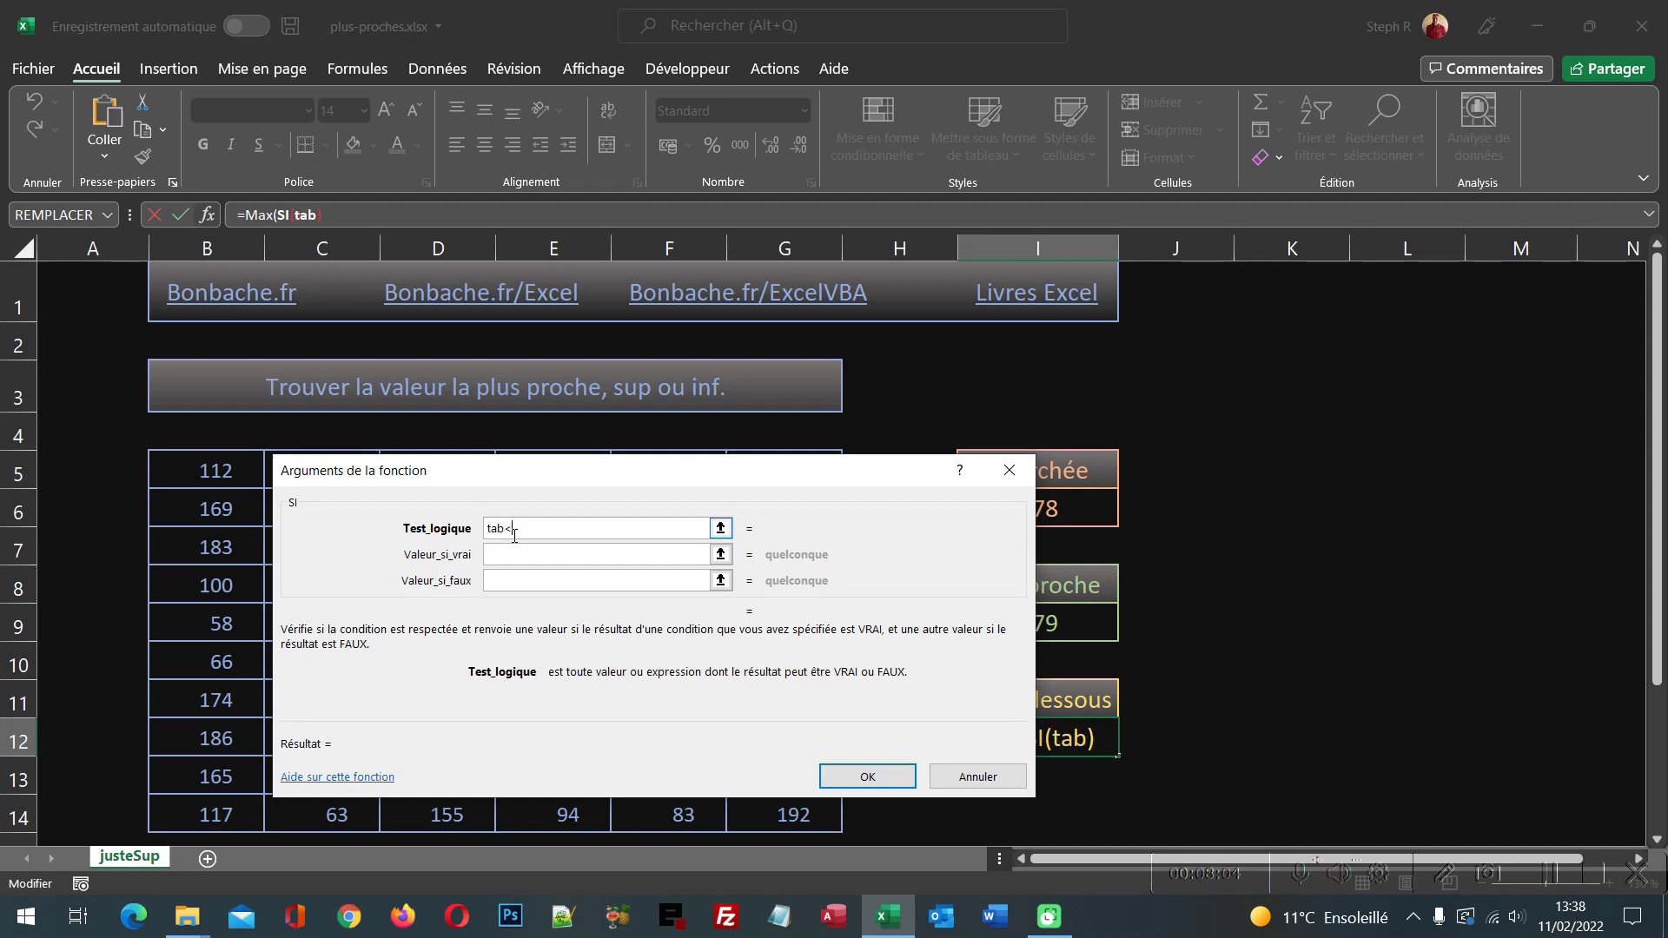
click(1057, 506)
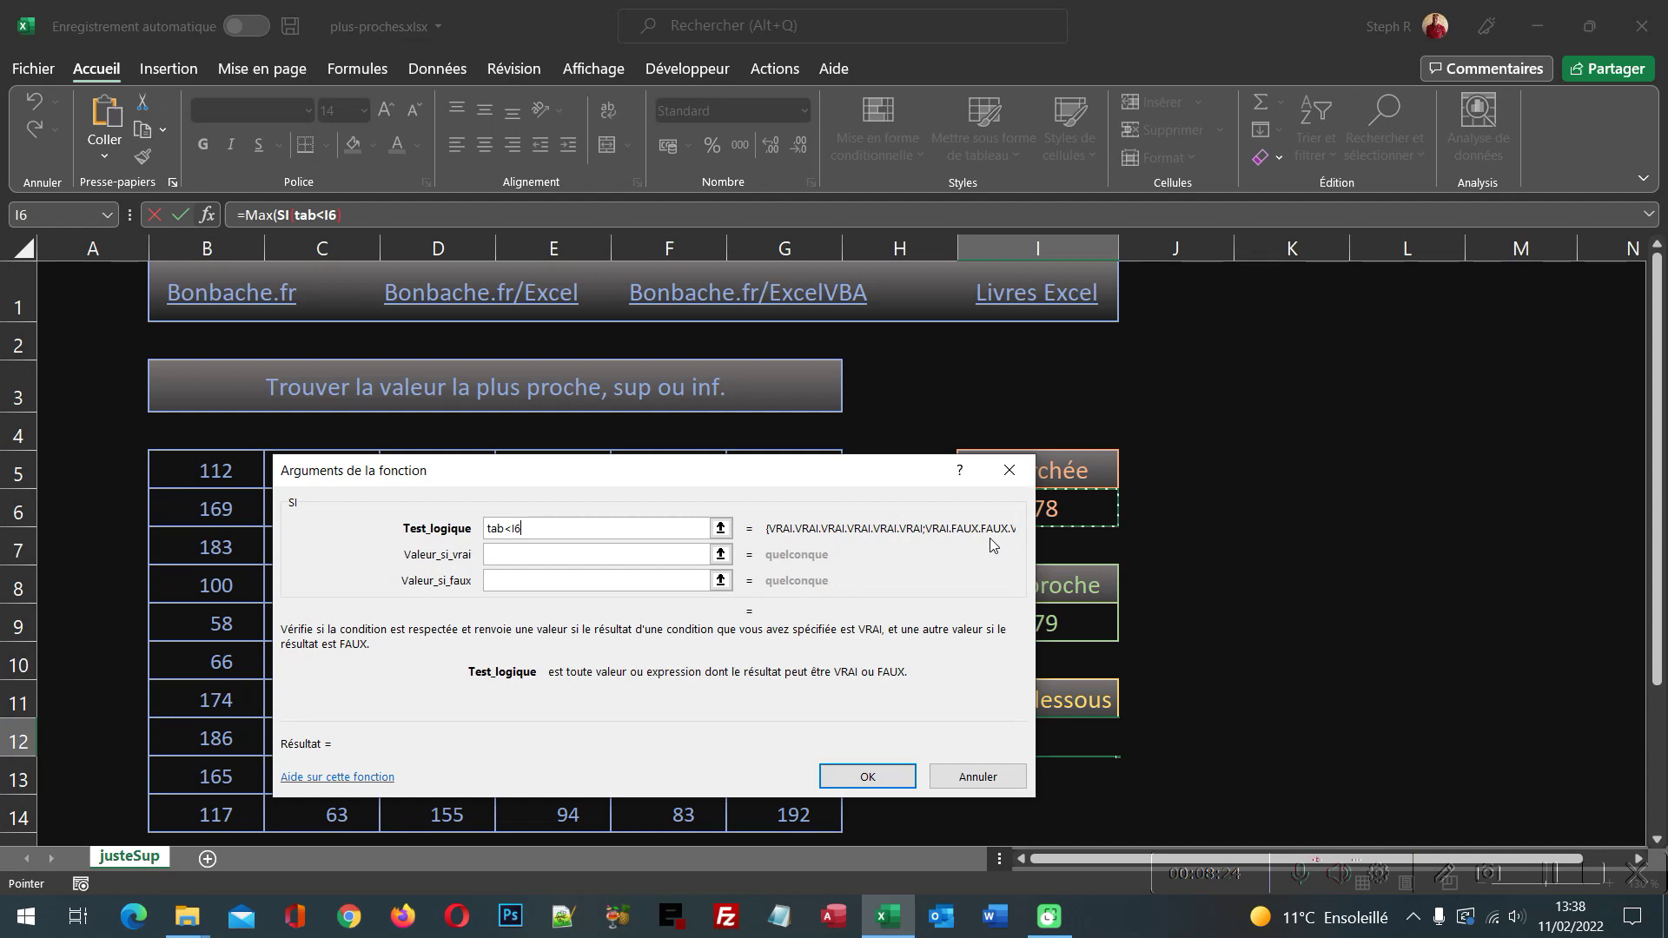
- Set Valeur_si_vrai to tab and validate I12 as an array formula, accepting the proposed correction =Max(SI(tab<I6;tab))
click(526, 556)
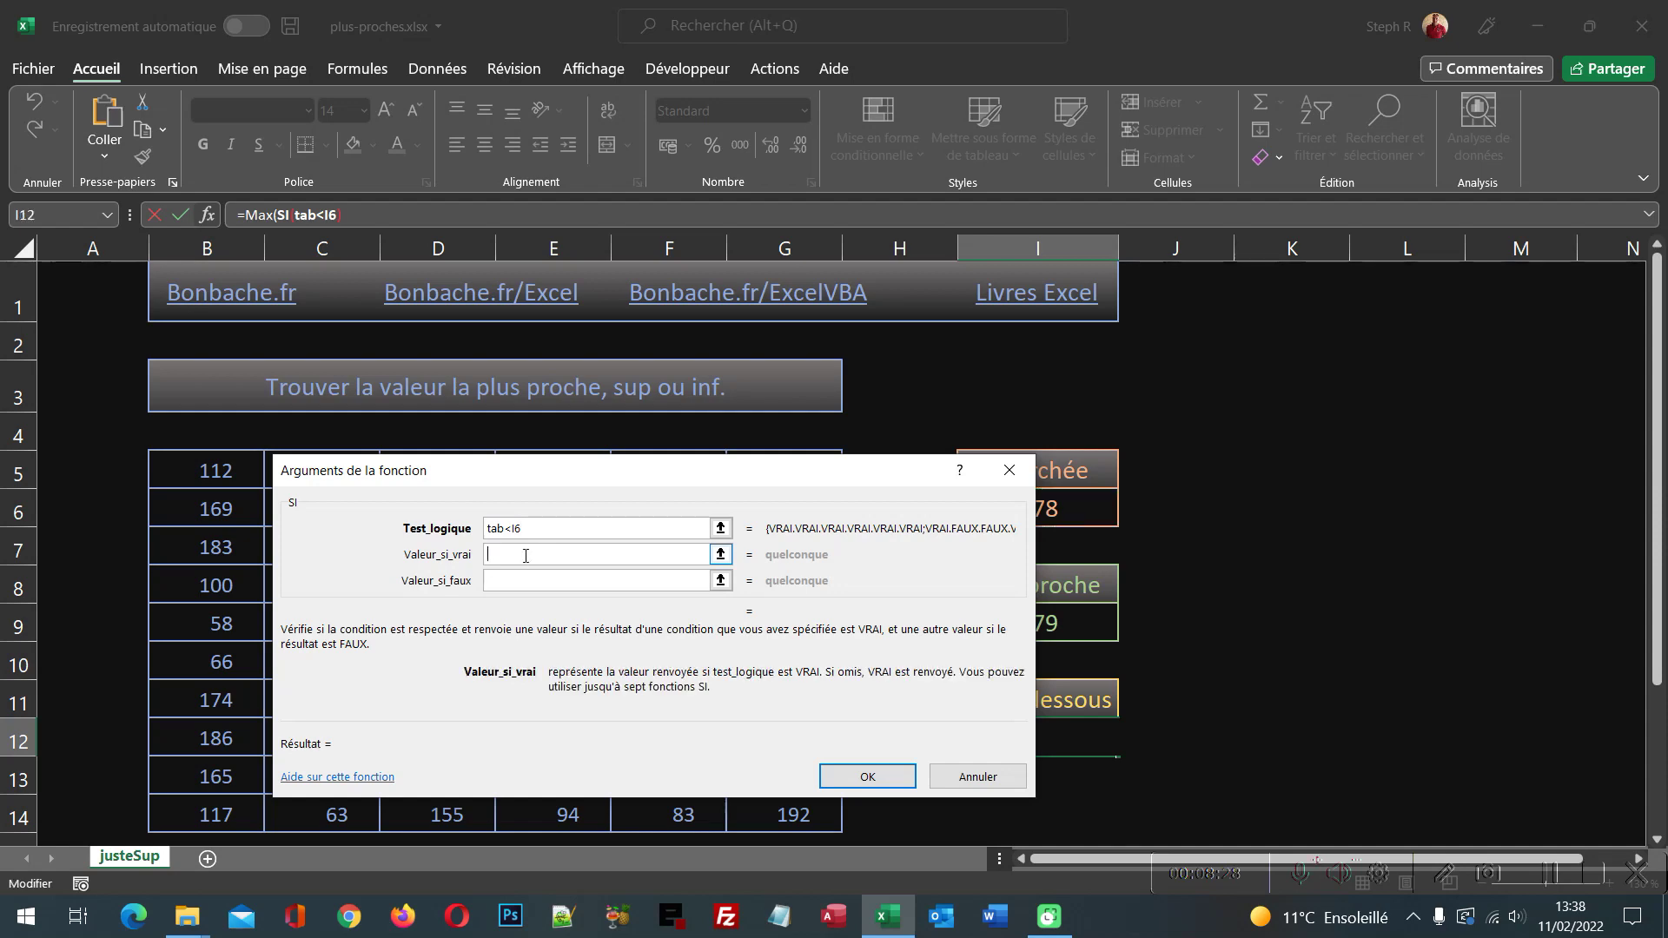
text(tab)
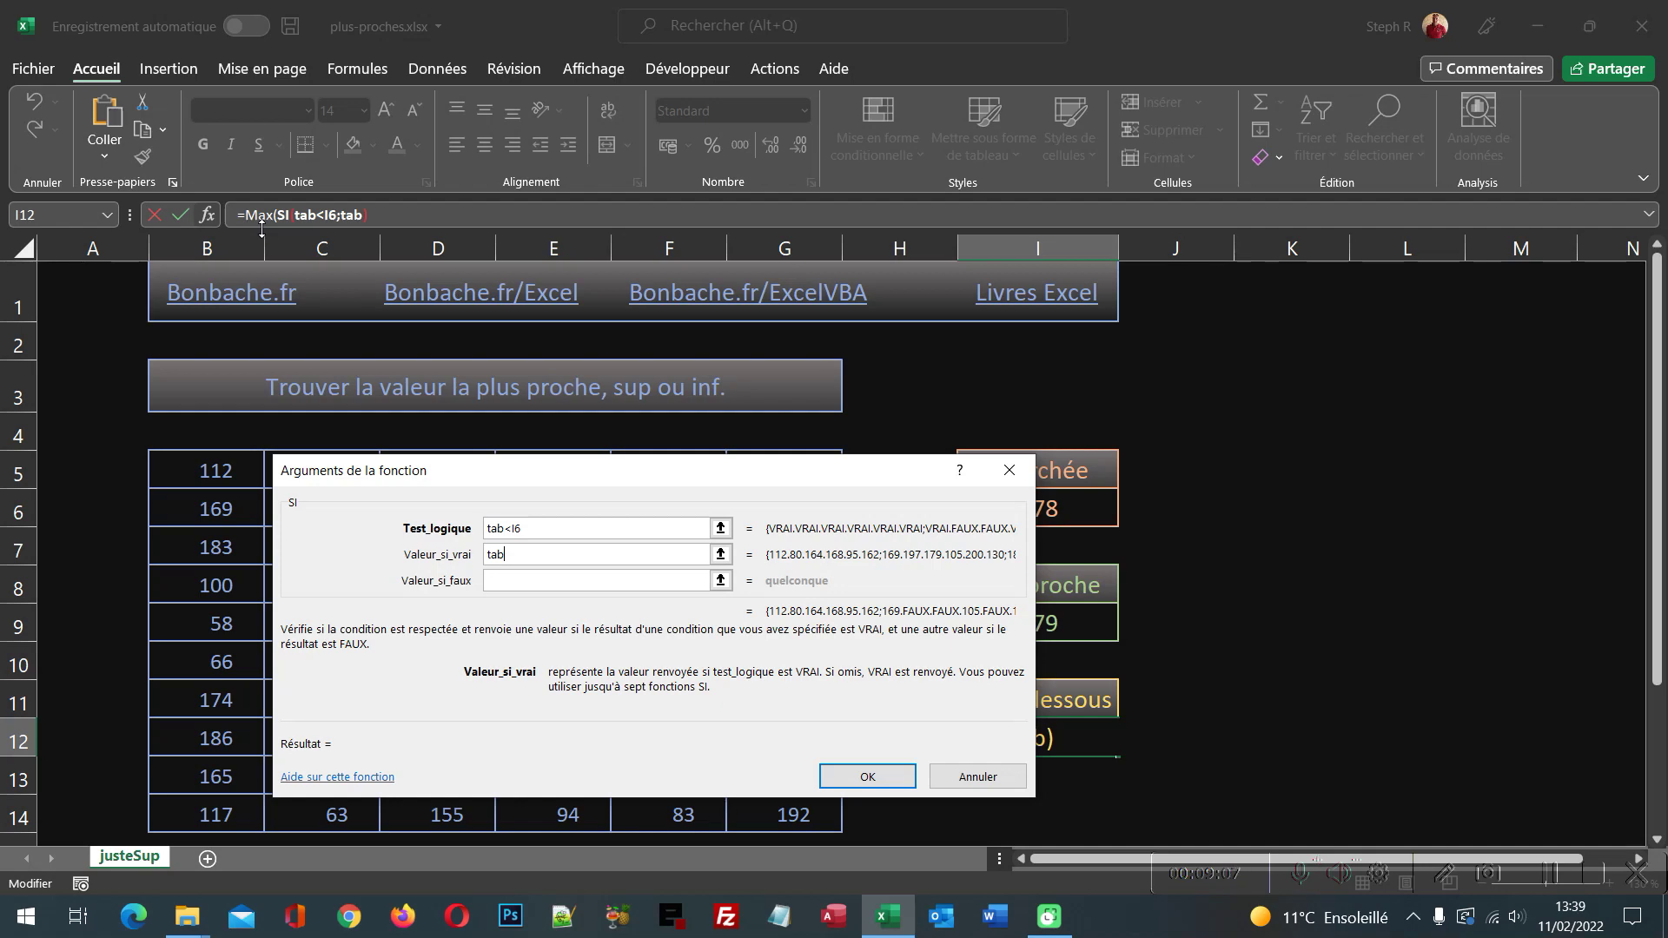
key(Return)
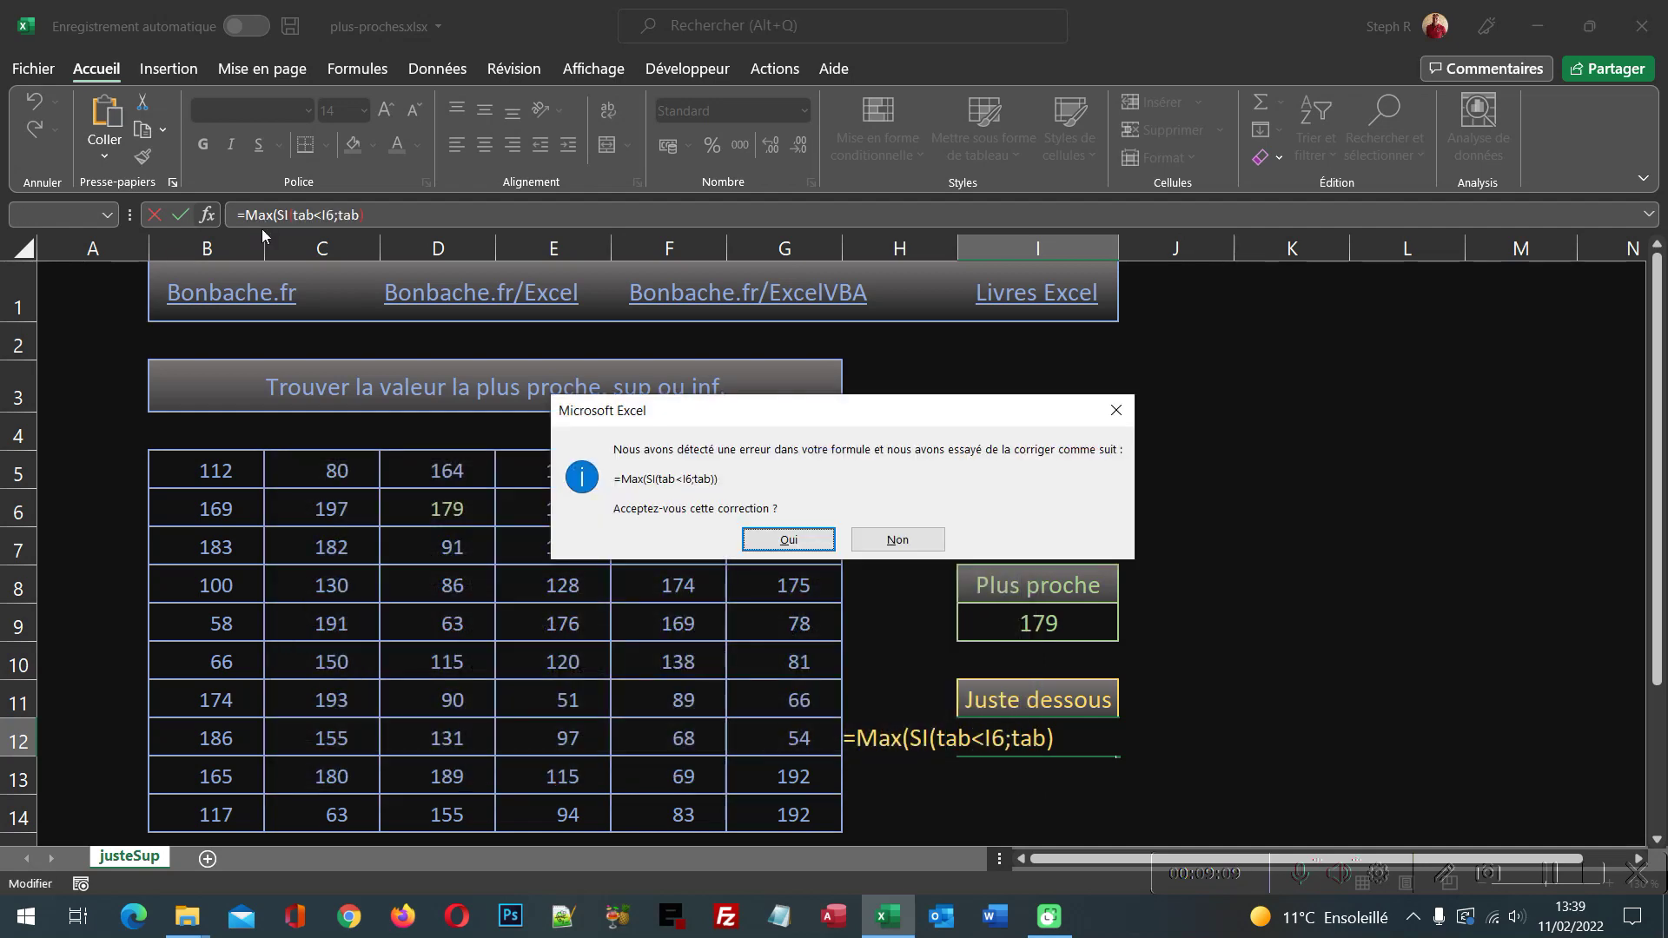
click(765, 543)
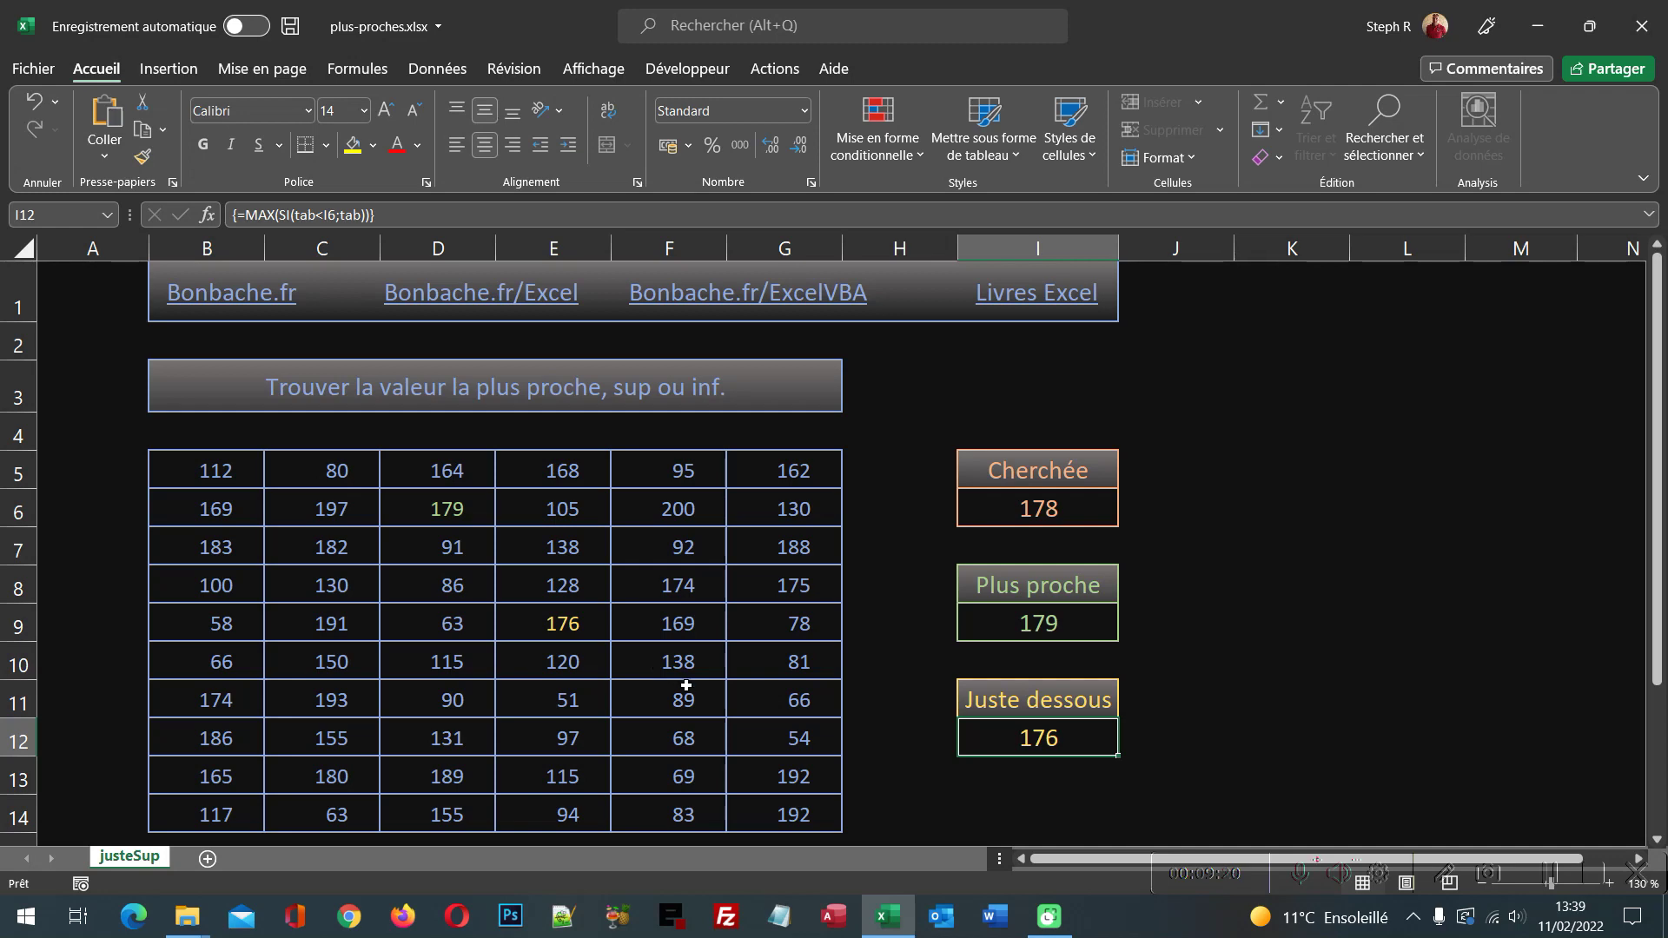
- Test both result formulas by setting the Cherchée cell I6 to 145 and to 125, then select empty cell L12
click(1032, 504)
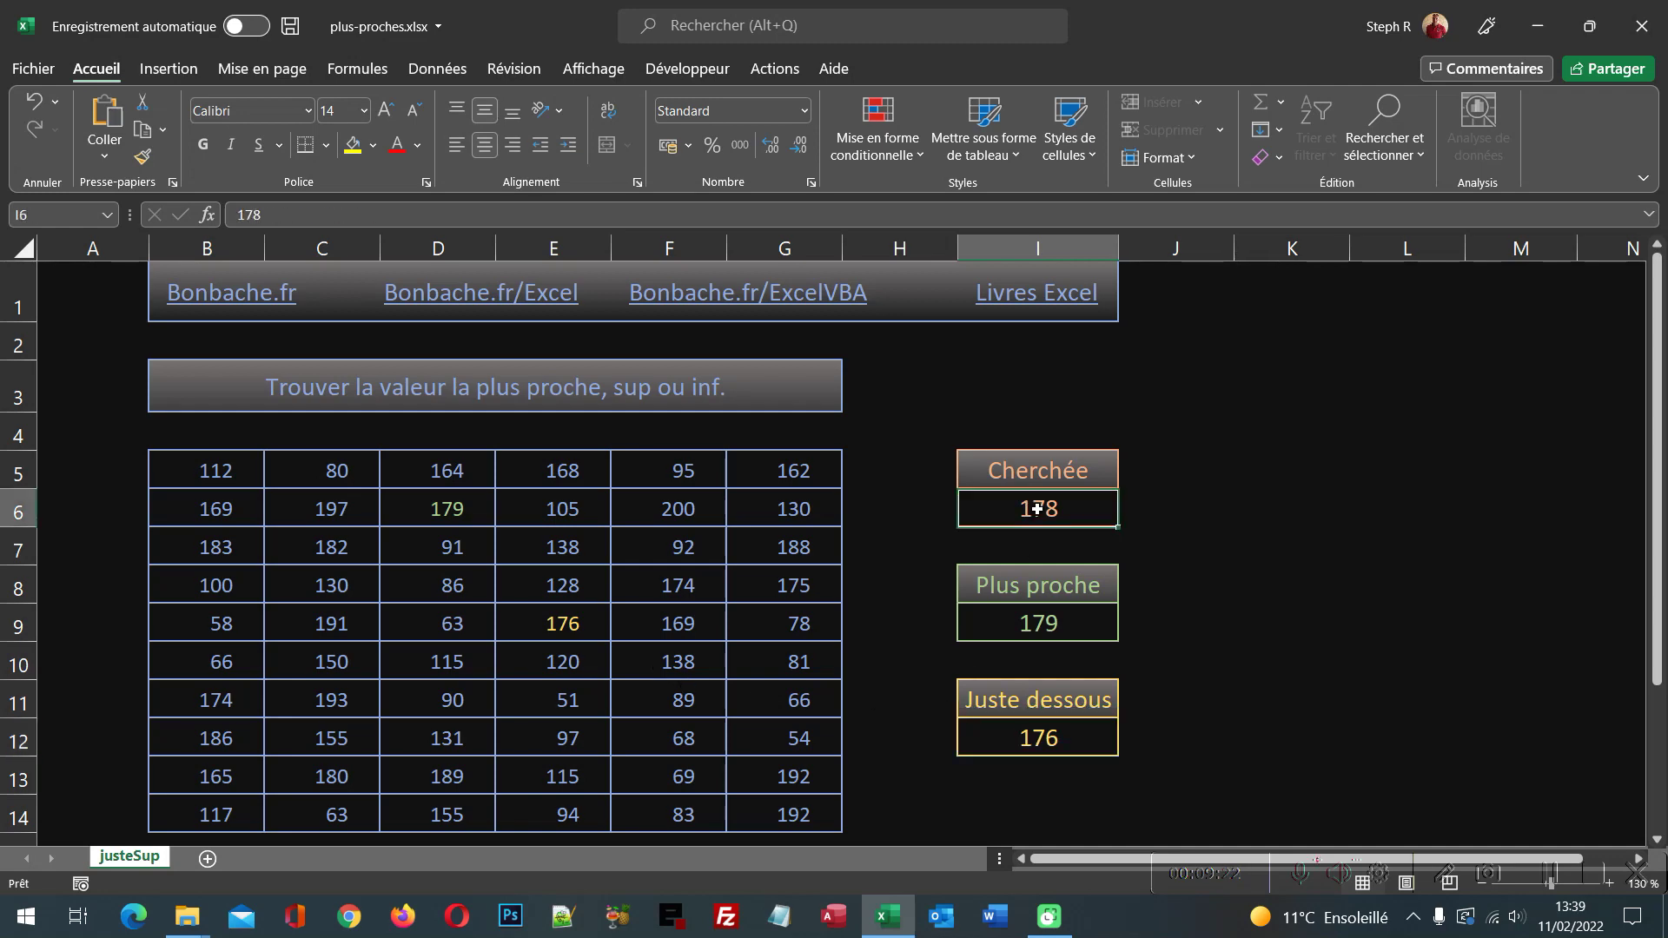
text(145)
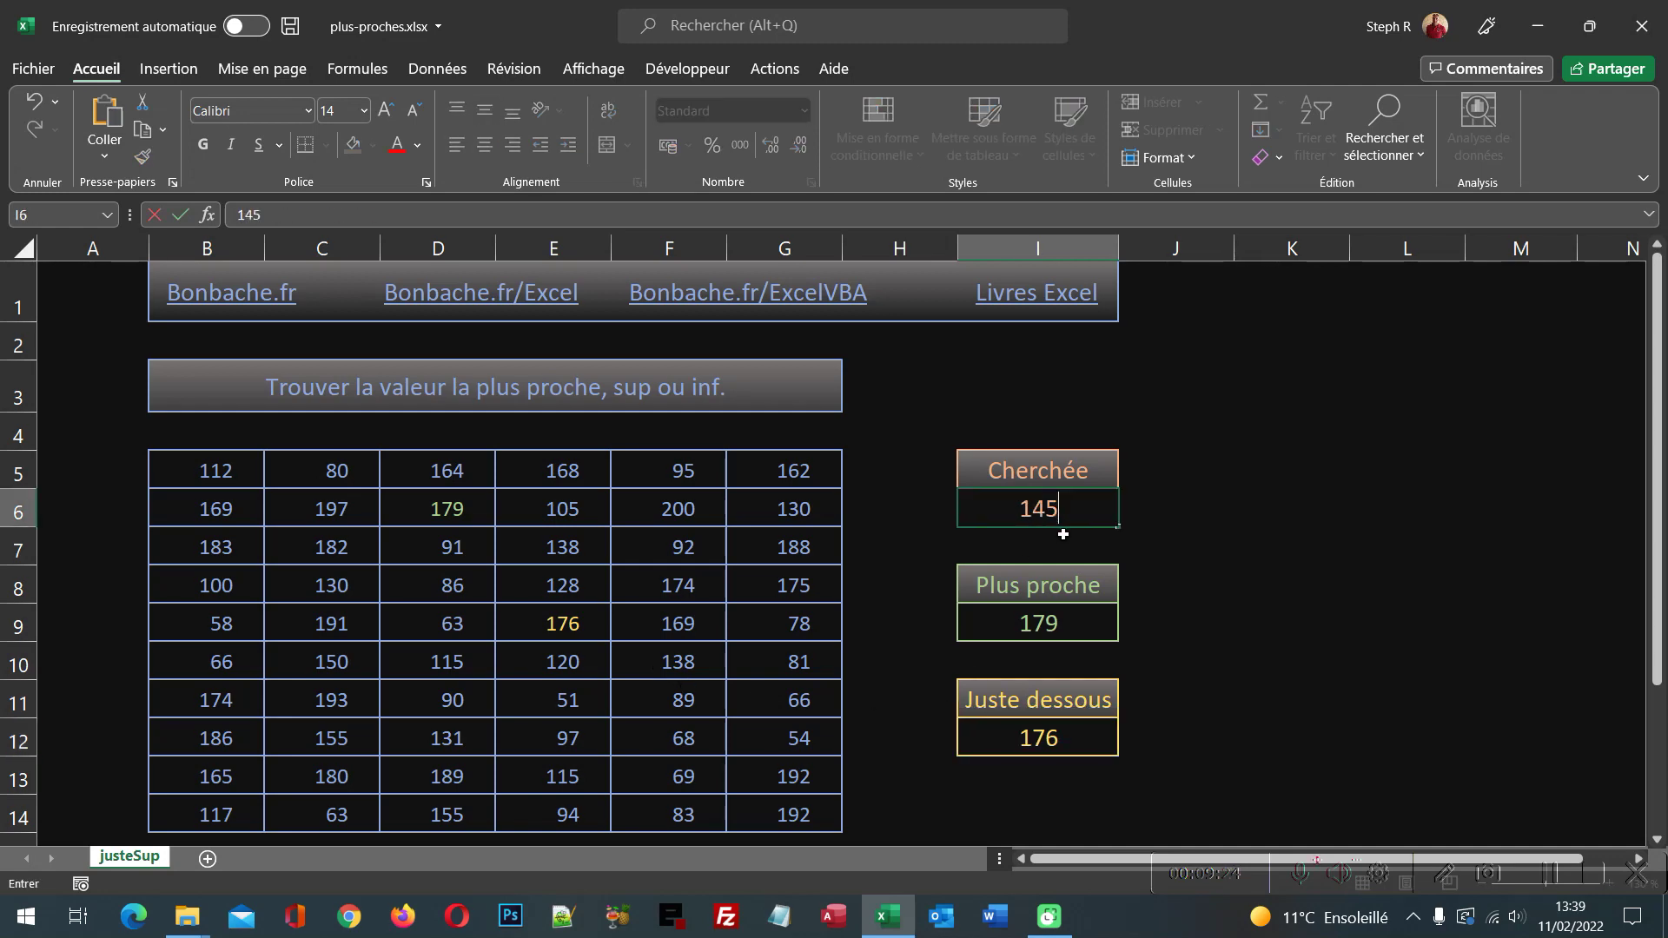
key(Return)
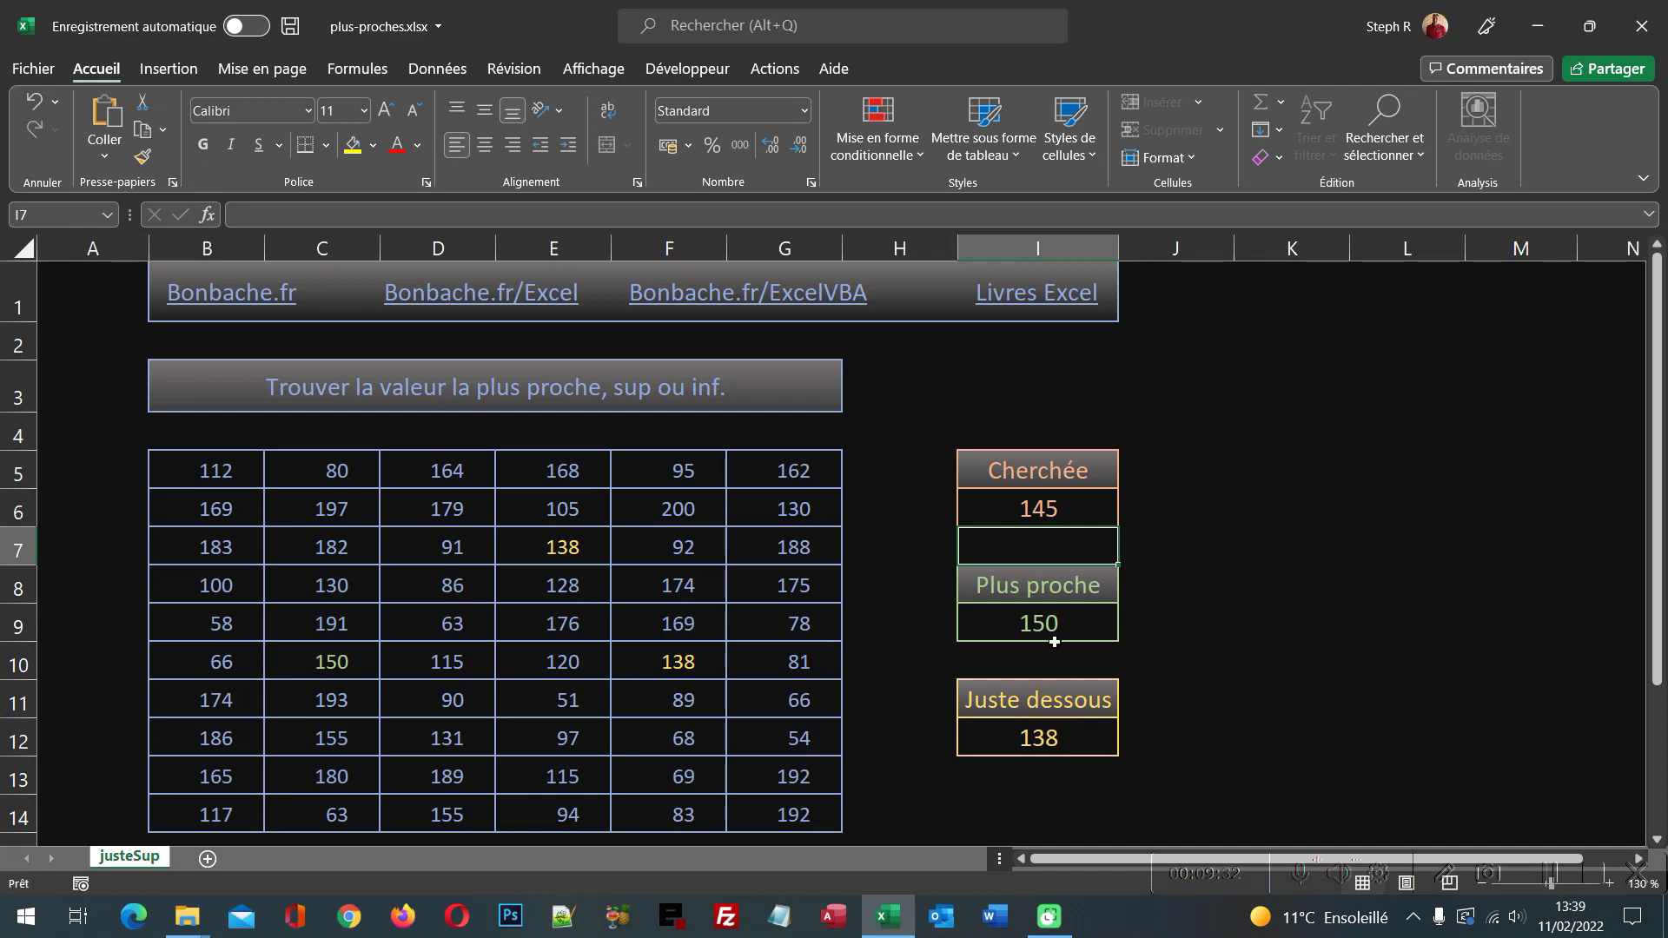
click(1040, 510)
double_click(1040, 511)
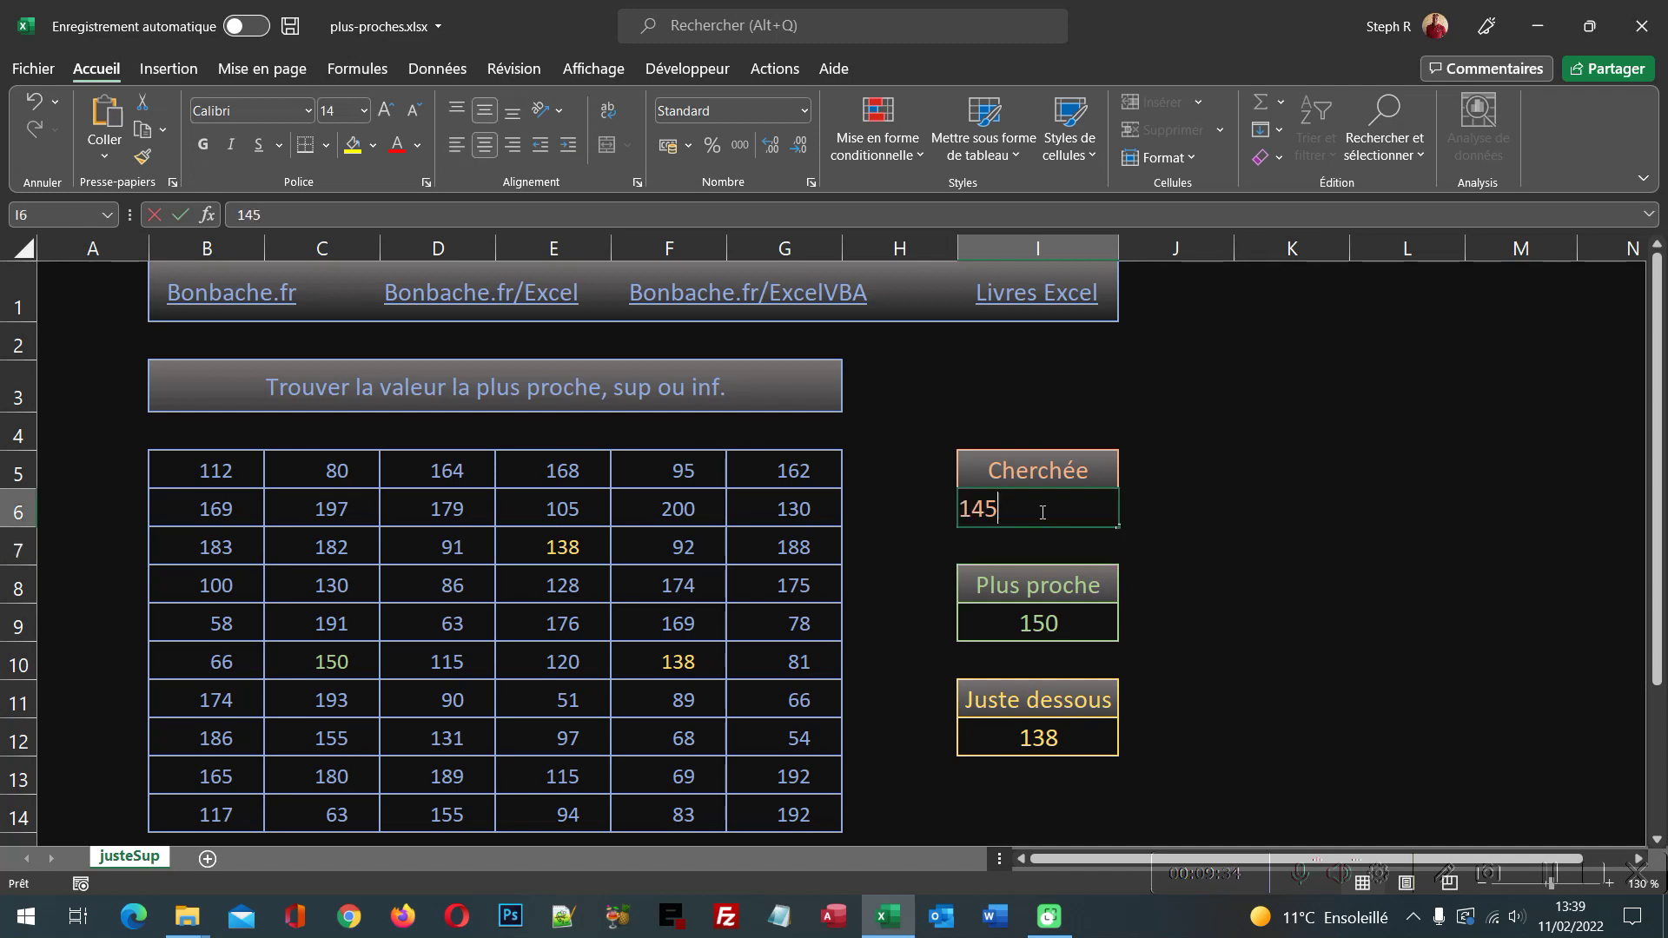
key(BackSpace)
key(BackSpace)
text(25)
key(Return)
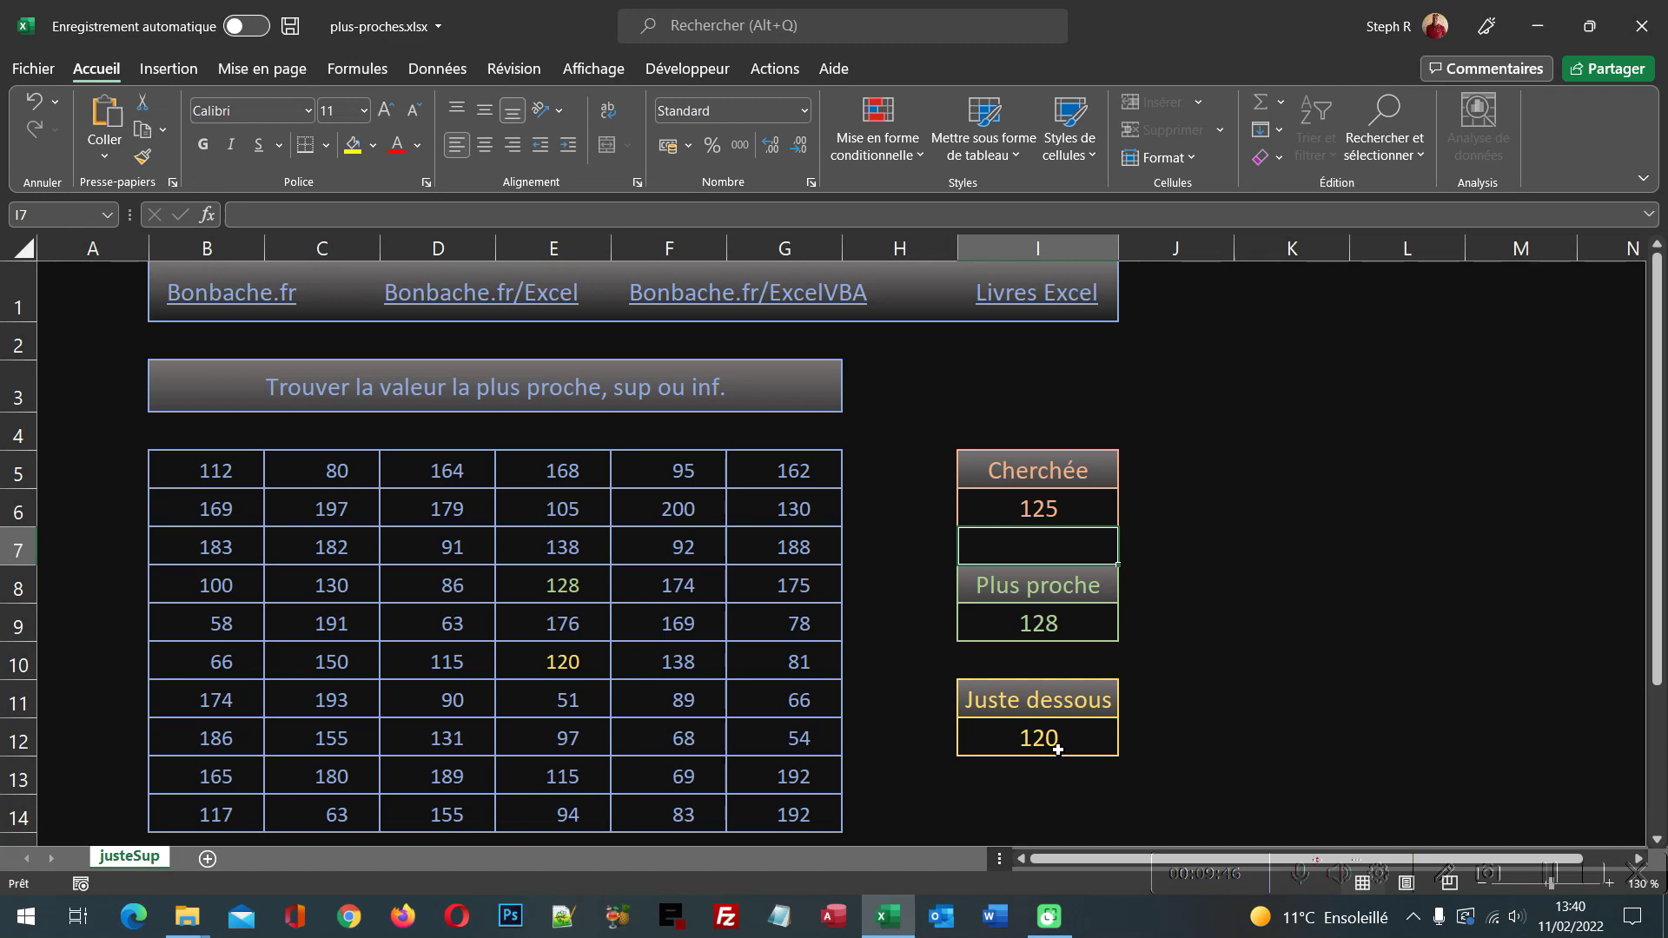
click(1359, 741)
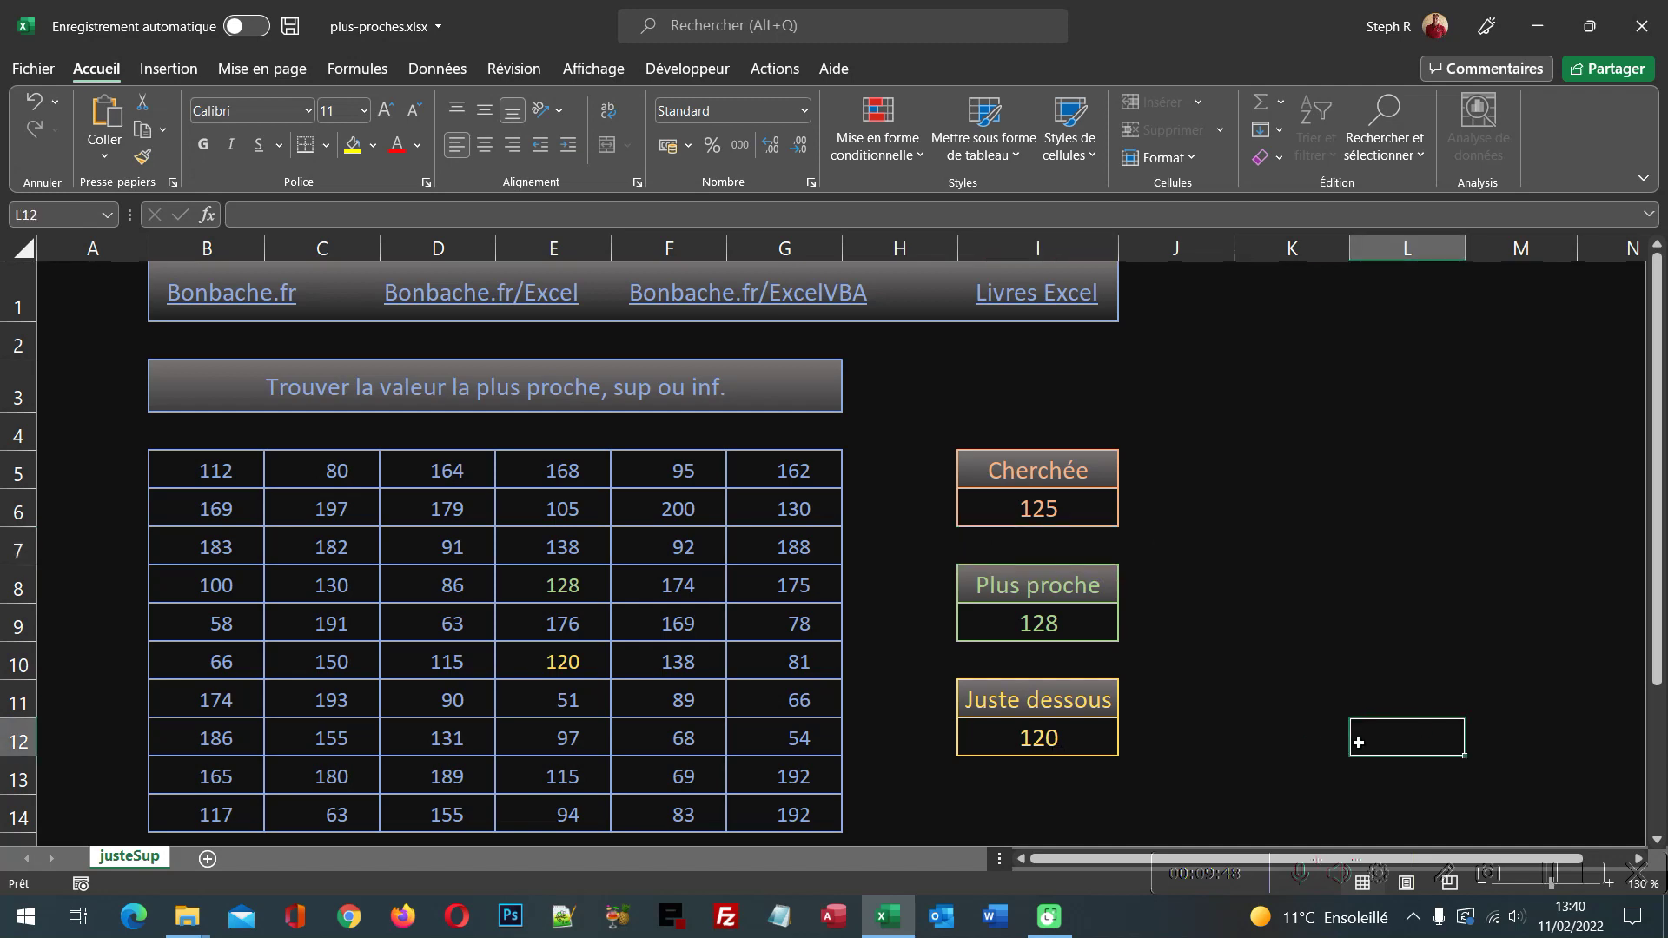